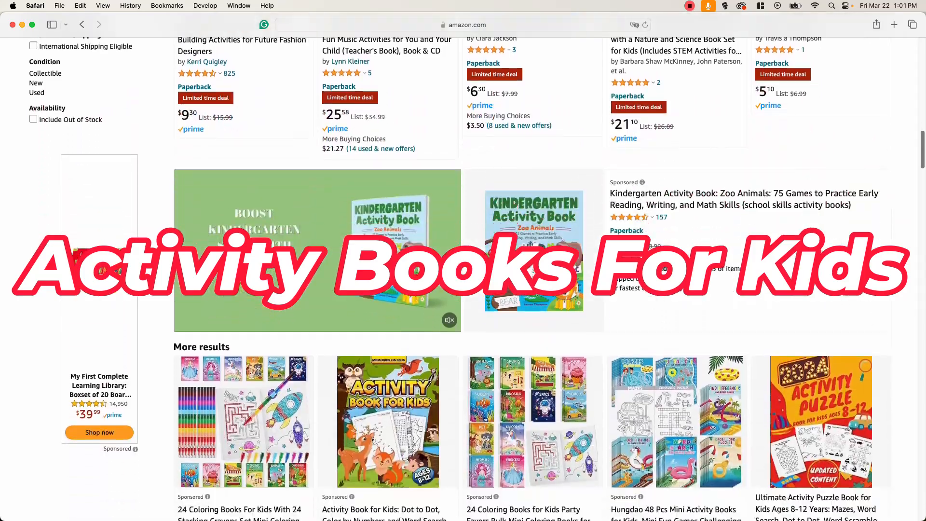
Examine the best-seller ranks, prices and review counts of the dot to dot books for kids in the Amazon results.
scroll(531, 278, "down", 5)
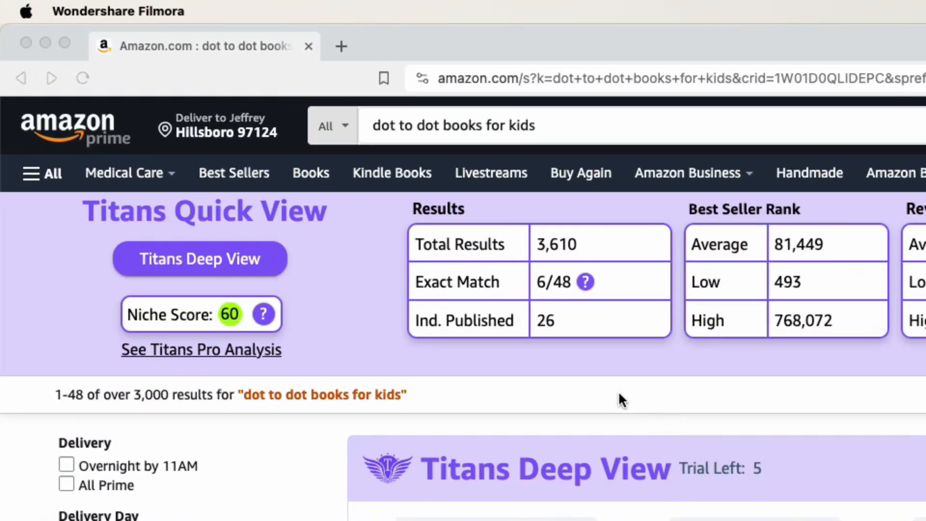
scroll(462, 302, "down", 10)
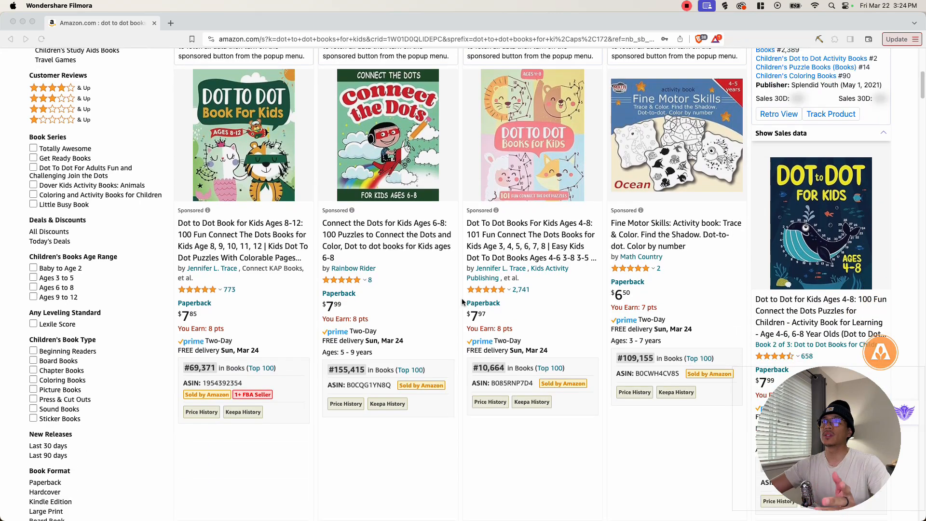
scroll(419, 308, "down", 3)
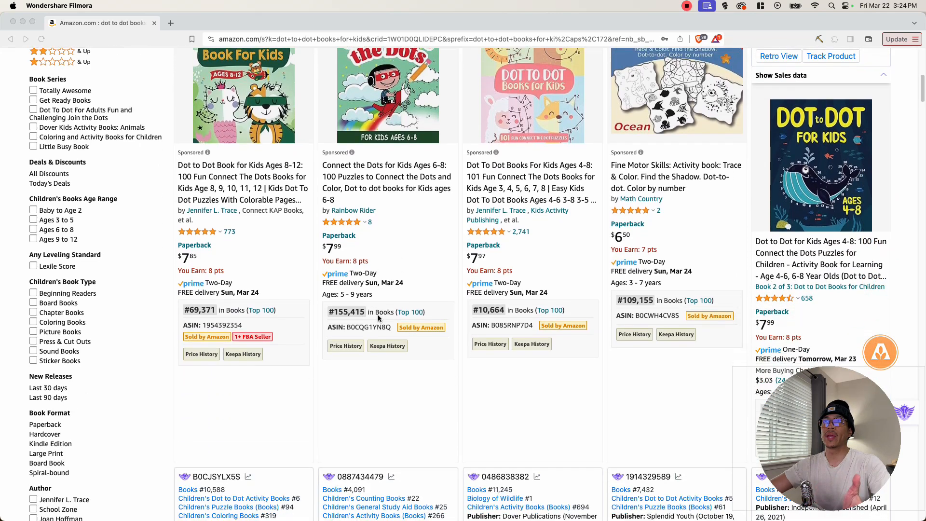
scroll(378, 314, "up", 3)
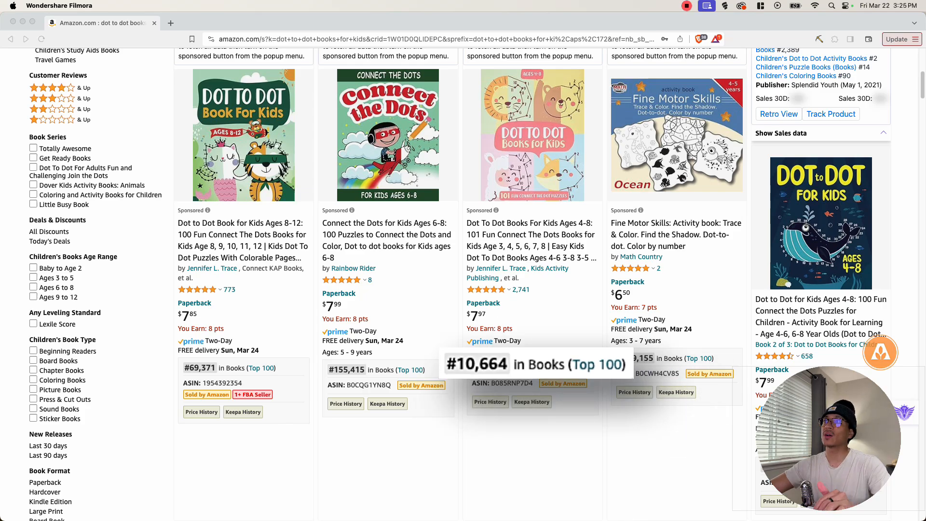
scroll(693, 274, "down", 4)
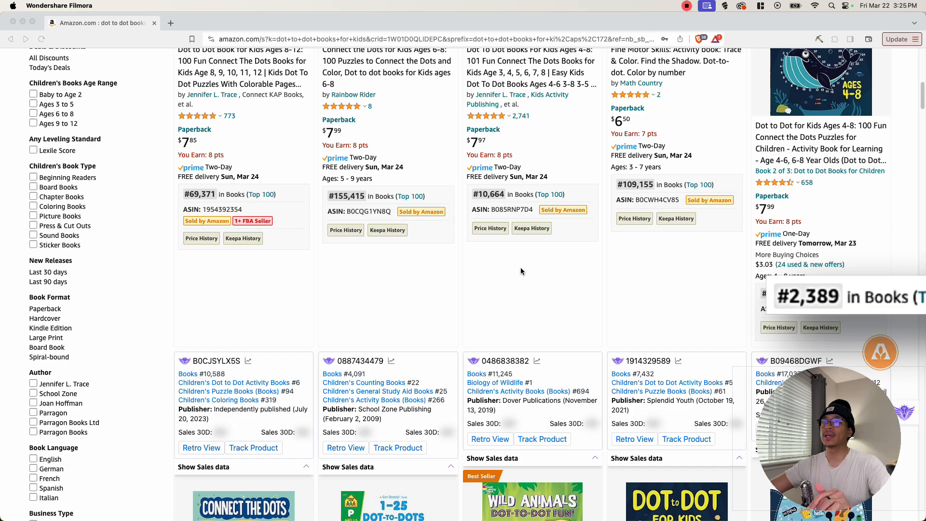
scroll(523, 269, "down", 8)
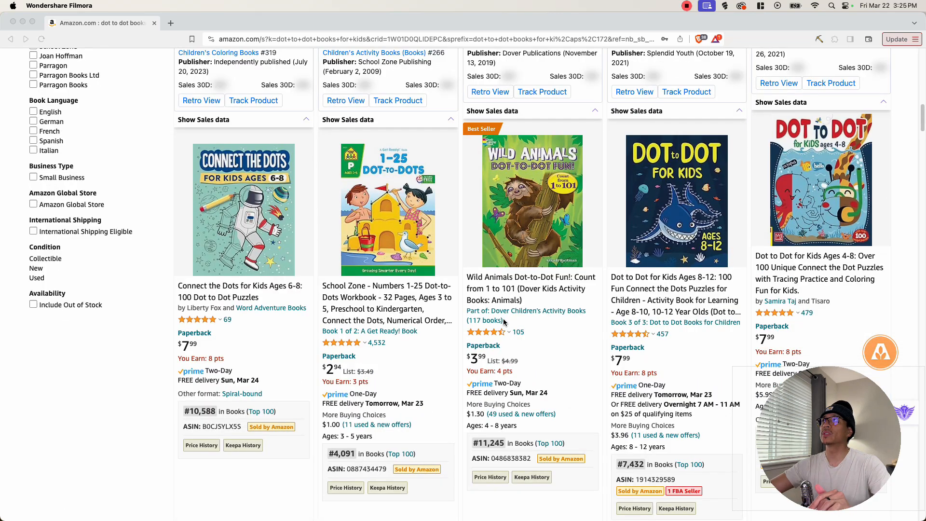
left_click(621, 465)
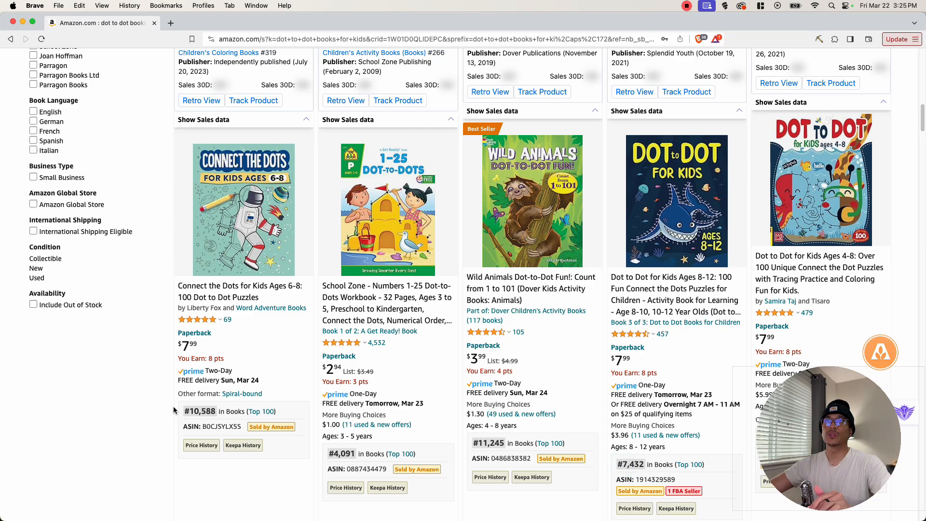
mouse_move(235, 246)
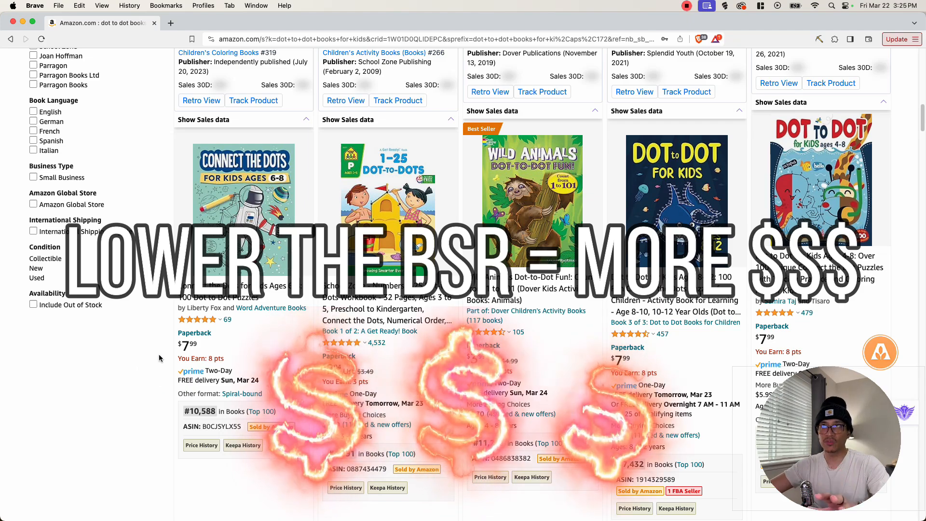
mouse_move(185, 291)
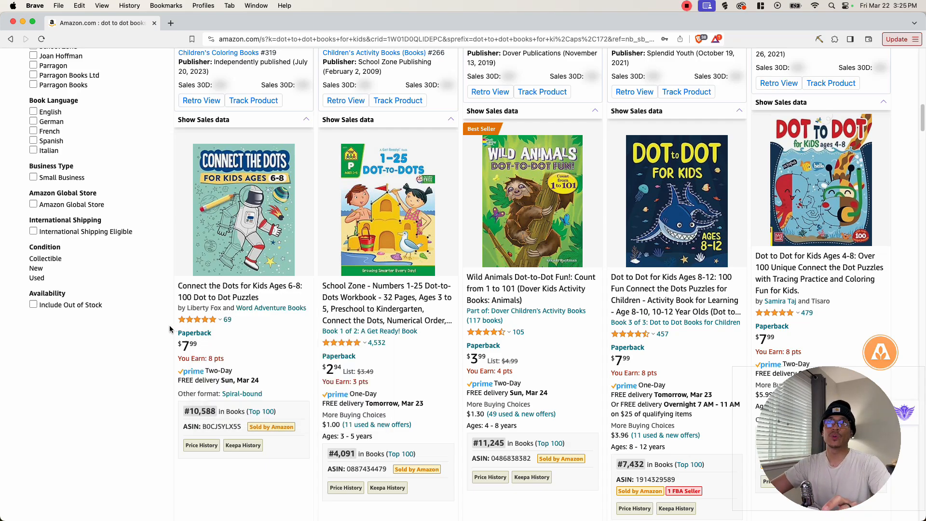
Open the "Connect the Dots for Kids Ages 6-8" listing in a separate tab and check its Best Sellers Rank in the product details.
left_click(199, 297, "super")
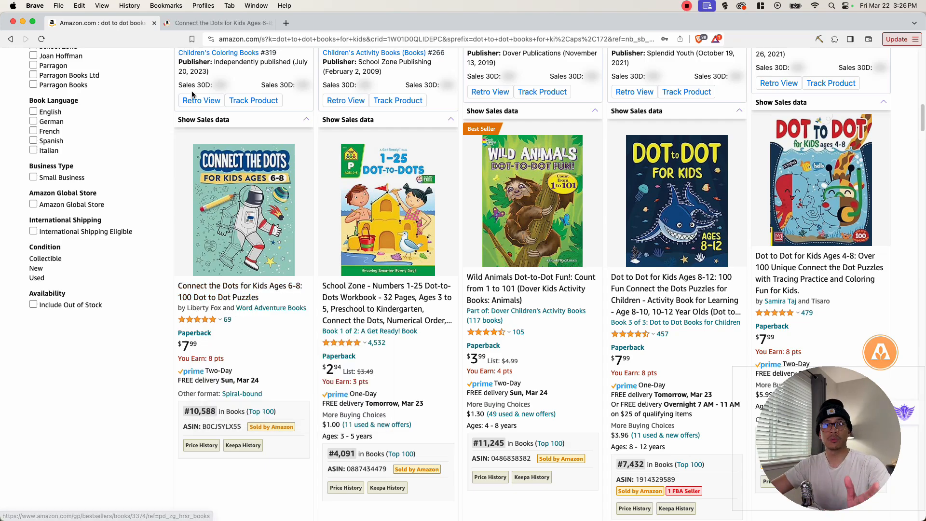
key("ctrl+Tab")
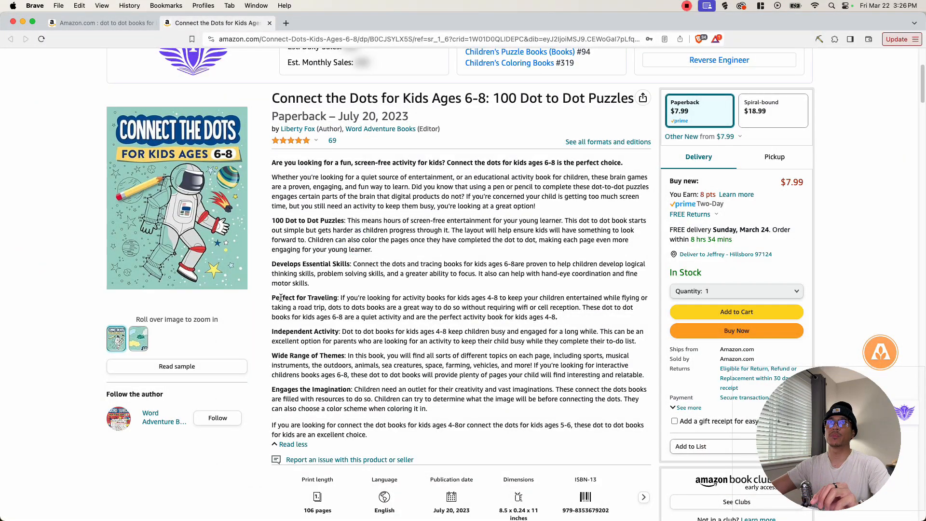
scroll(281, 297, "down", 20)
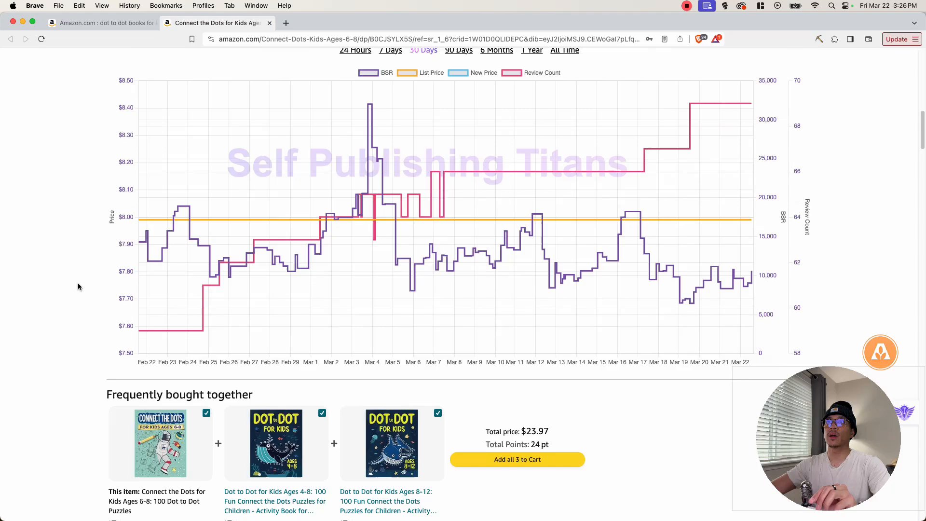
scroll(79, 286, "down", 20)
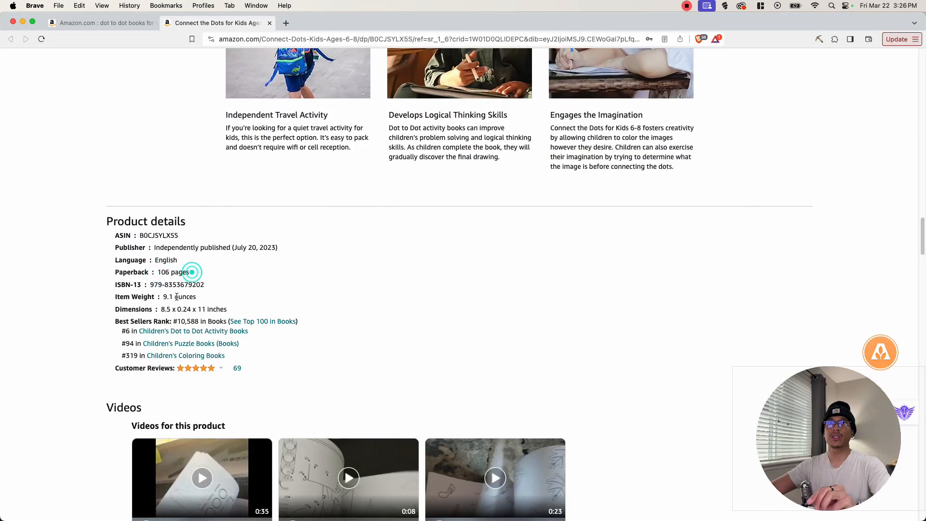
left_click_drag(177, 321, 187, 320)
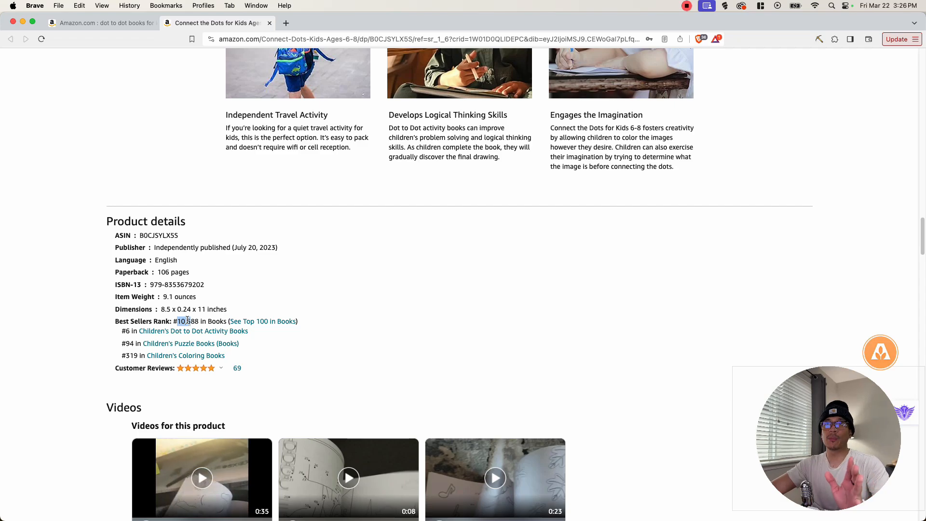
left_click(187, 322)
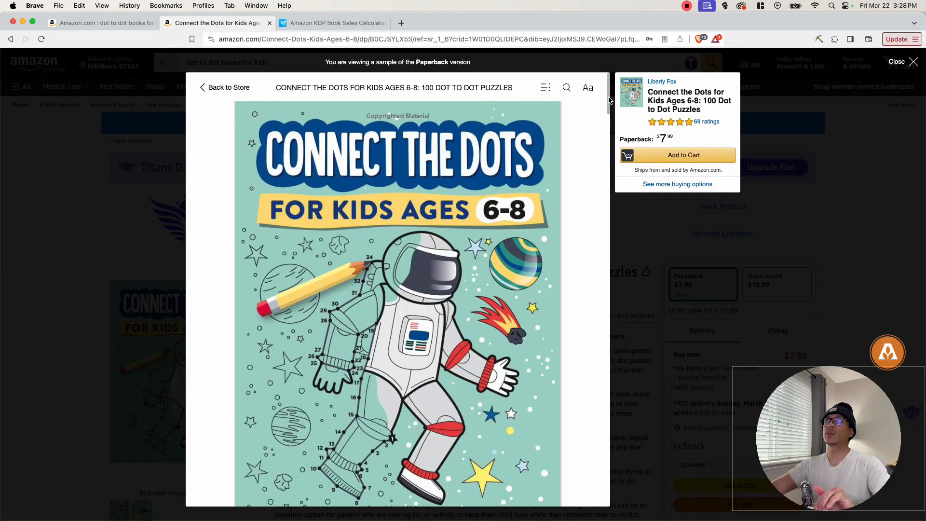
Look through the sample of the "Connect the Dots for Kids Ages 6-8" paperback, from its opening pages and puzzles to the back cover.
left_click_drag(610, 100, 610, 144)
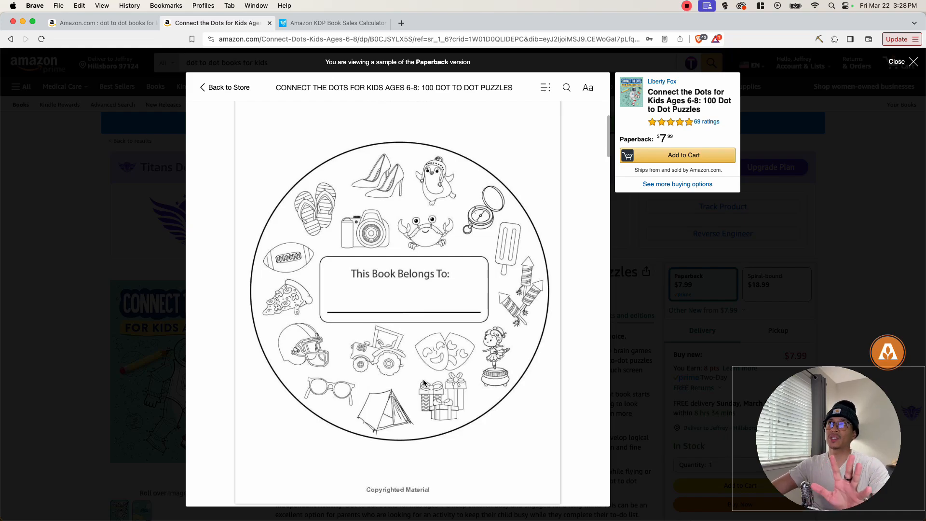
left_click_drag(605, 148, 606, 263)
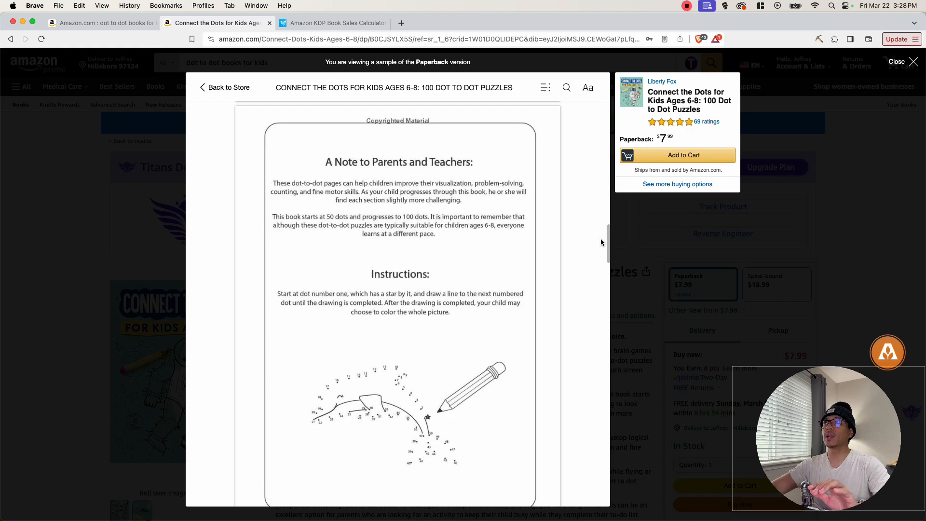
left_click_drag(607, 243, 611, 279)
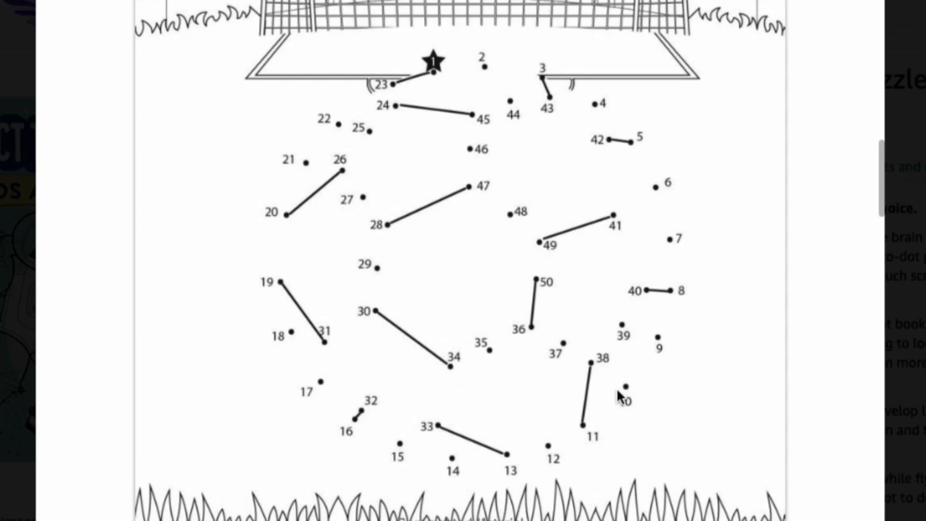
scroll(598, 155, "down", 3)
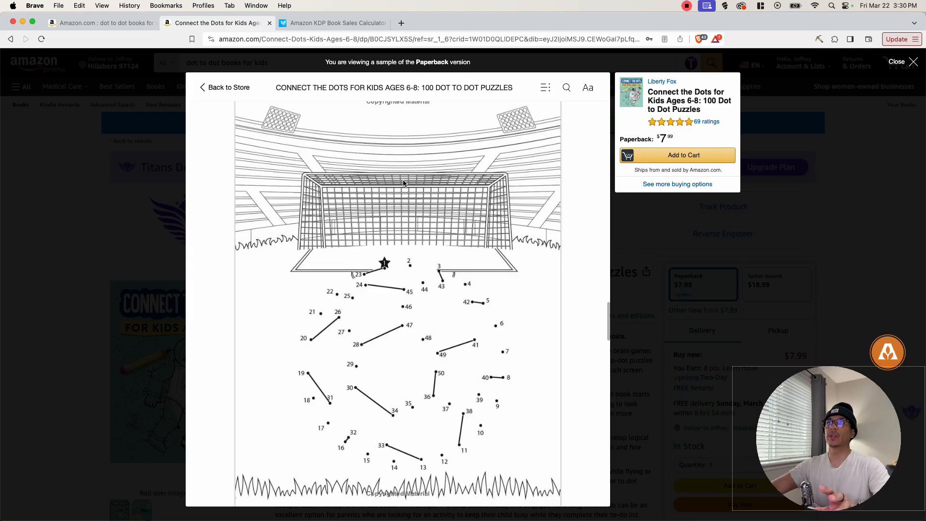
scroll(488, 338, "down", 8)
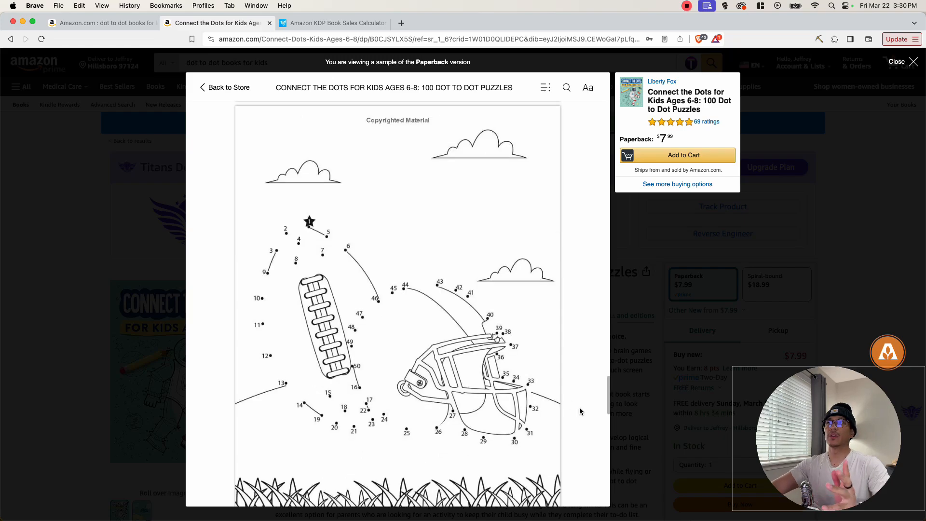
scroll(608, 390, "down", 1)
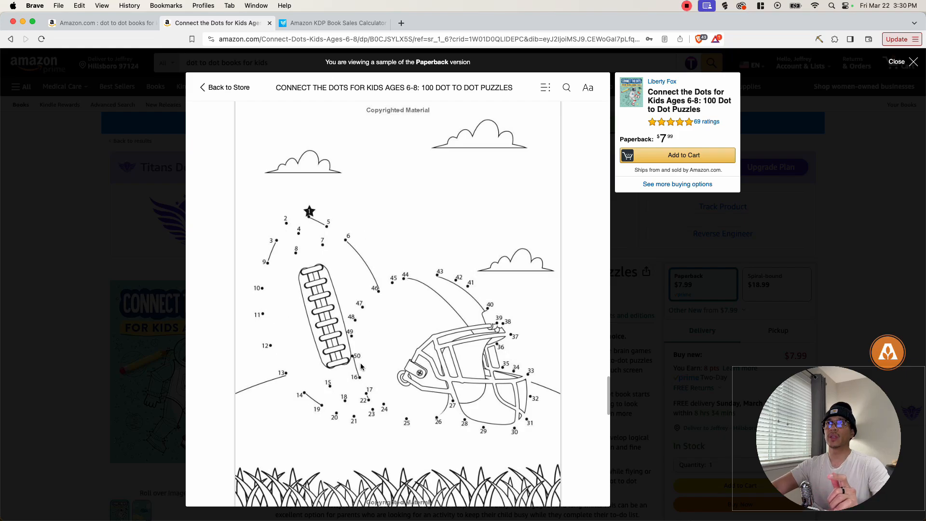
scroll(482, 414, "down", 8)
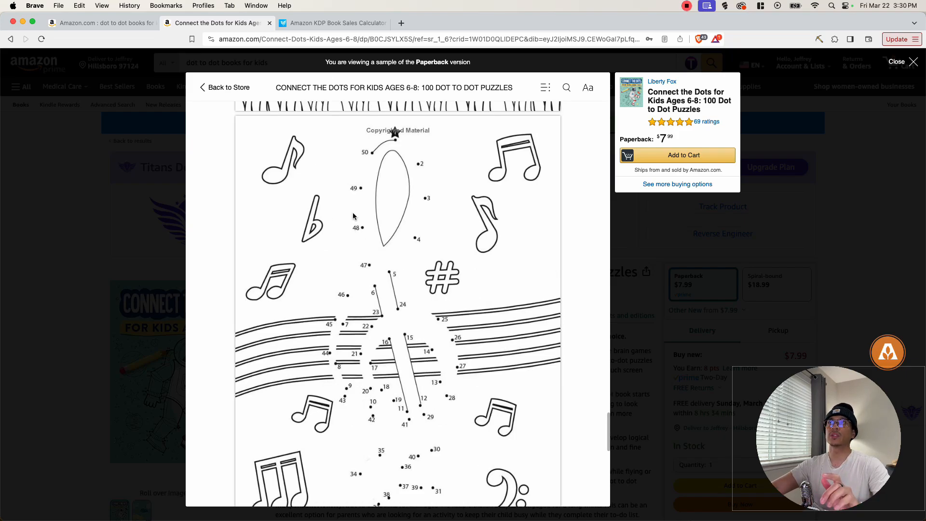
scroll(388, 383, "down", 15)
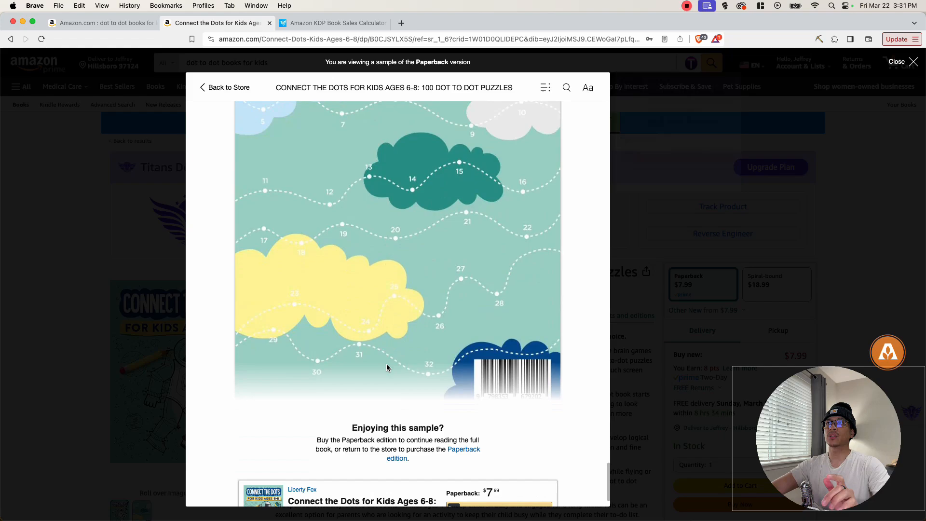
scroll(387, 368, "up", 8)
scroll(386, 367, "up", 2)
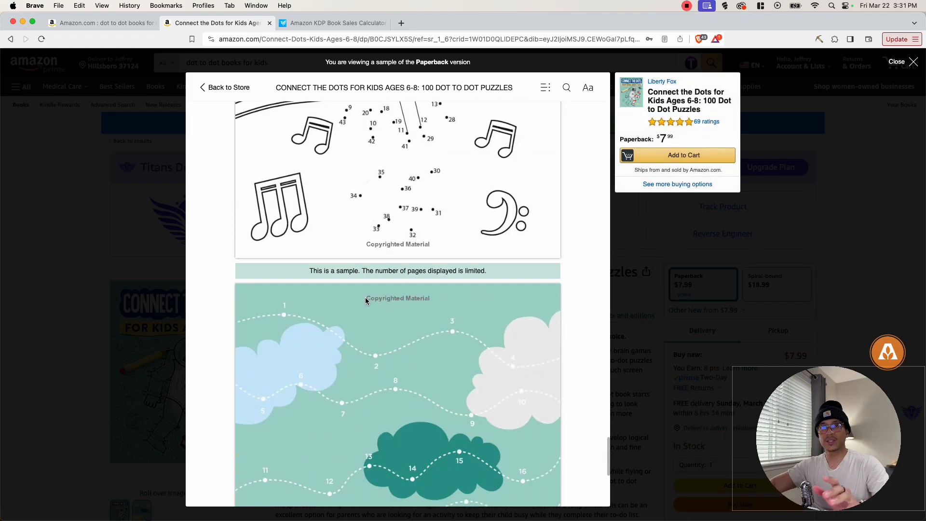
scroll(495, 254, "up", 6)
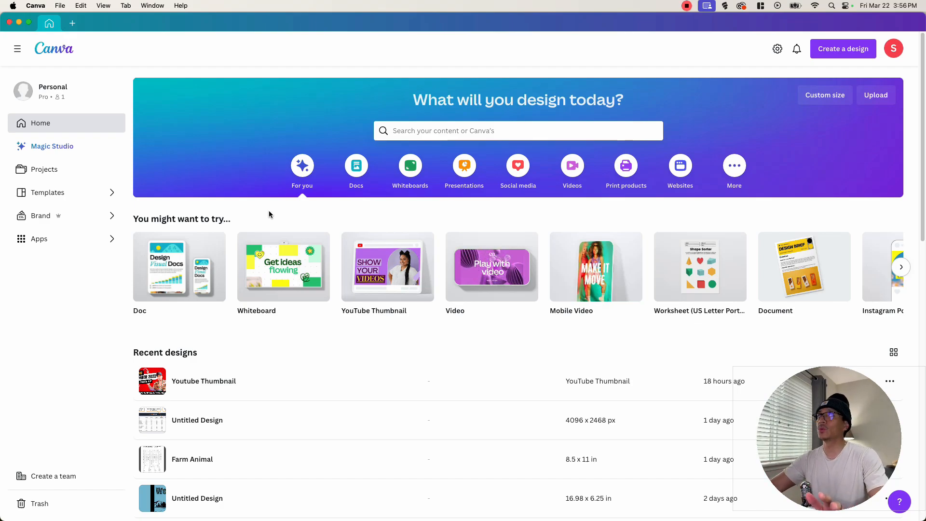
Switch to Canva and create a blank custom-size design of 8.5 × 11 in.
left_click(837, 50)
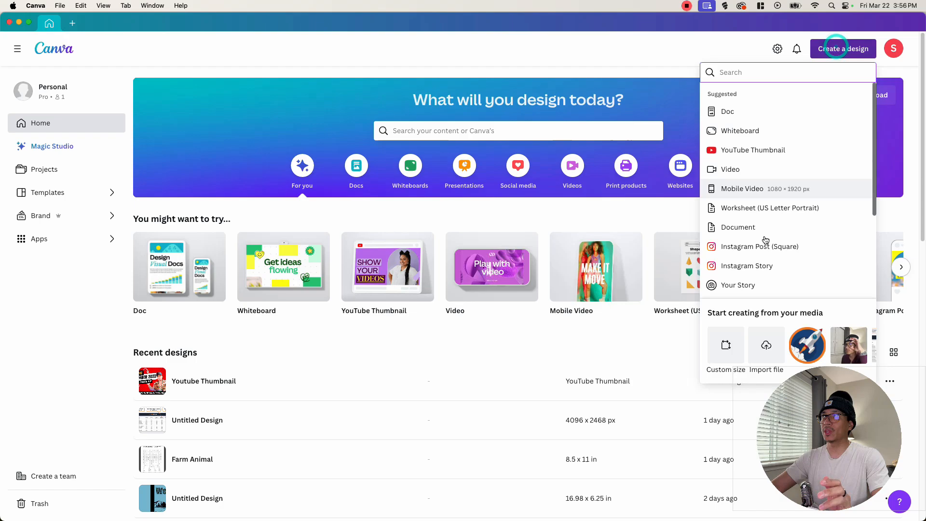
left_click(726, 346)
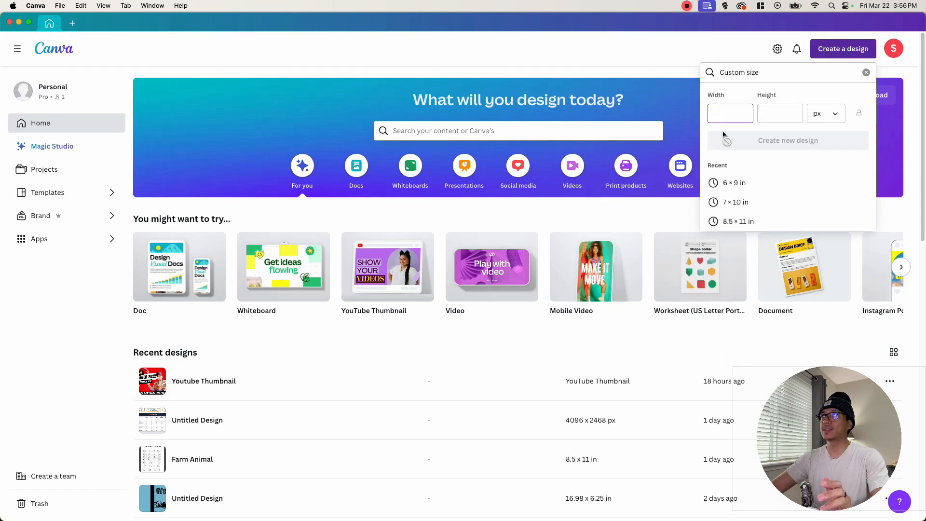
left_click(723, 118)
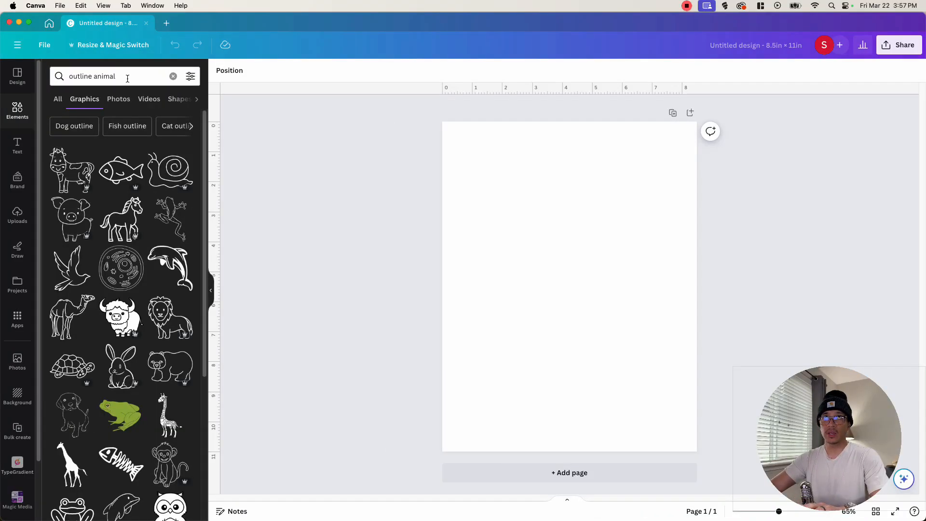
Browse the "outline animal" graphics and add the black outline duck to the blank page.
left_click(128, 77)
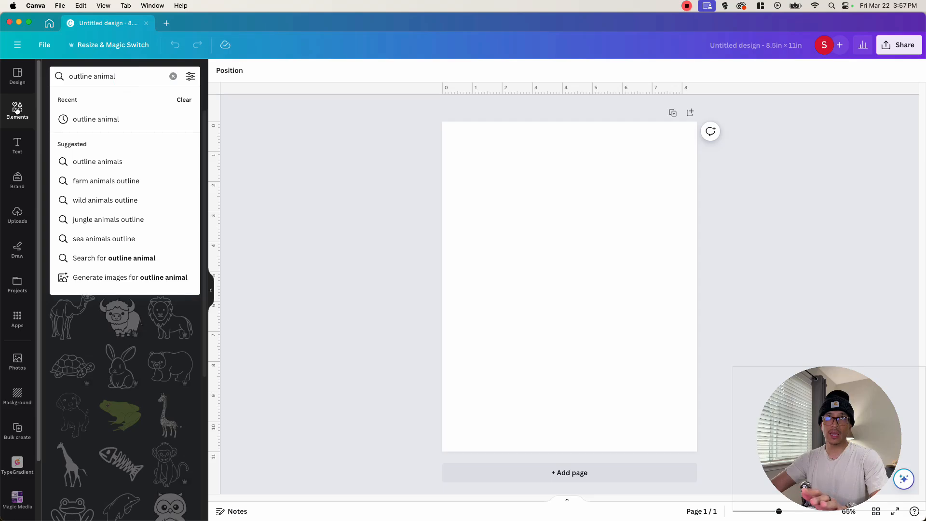
left_click(296, 205)
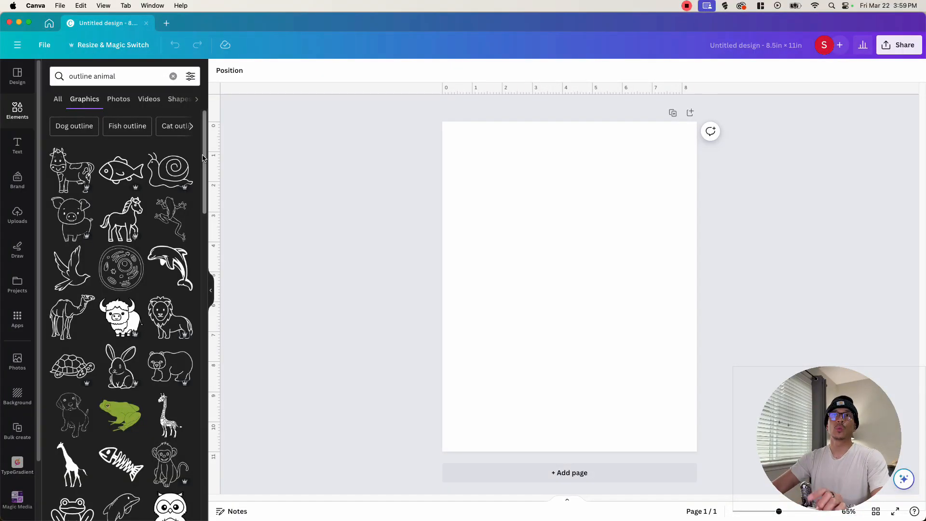
left_click_drag(203, 157, 202, 155)
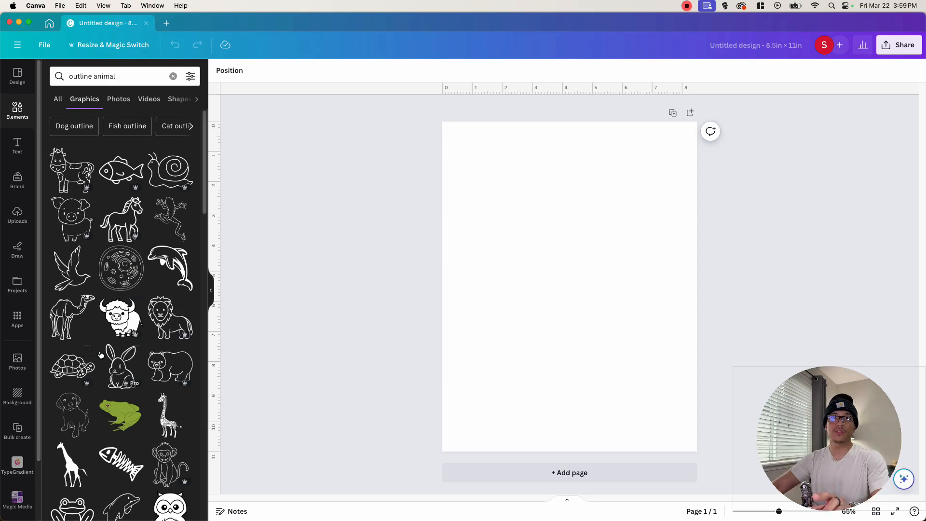
scroll(160, 406, "down", 5)
scroll(161, 405, "down", 2)
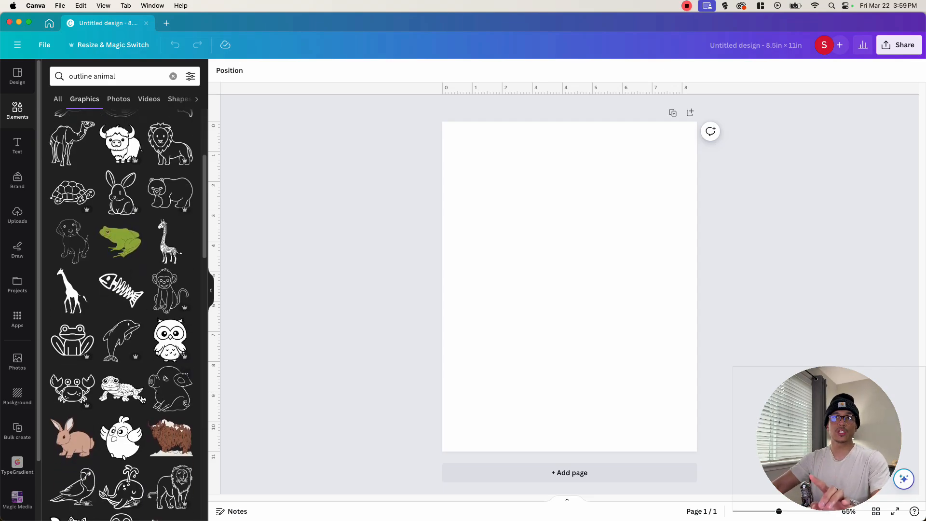
scroll(110, 403, "down", 2)
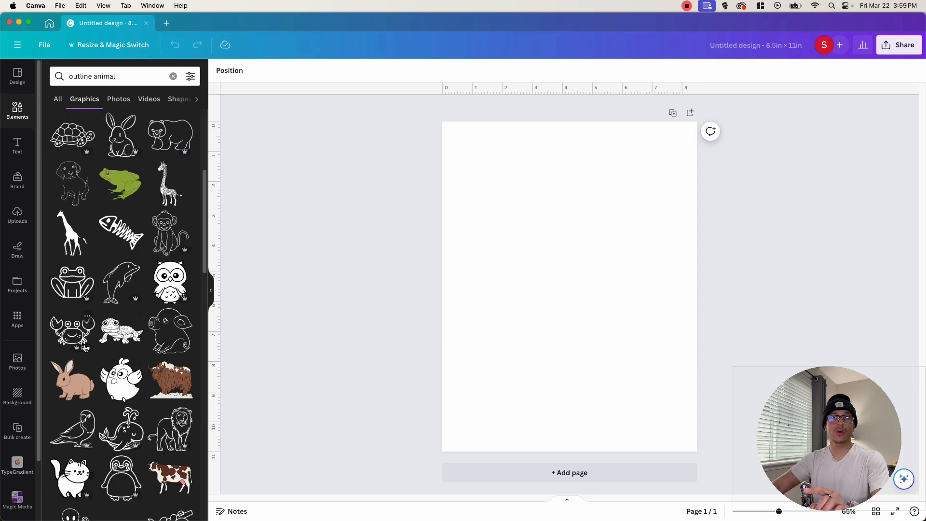
scroll(110, 434, "down", 10)
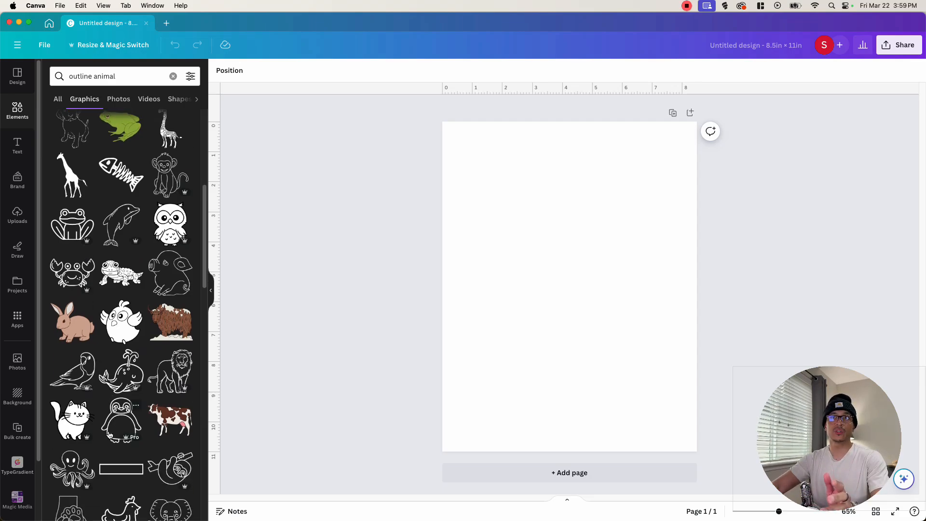
left_click(121, 230)
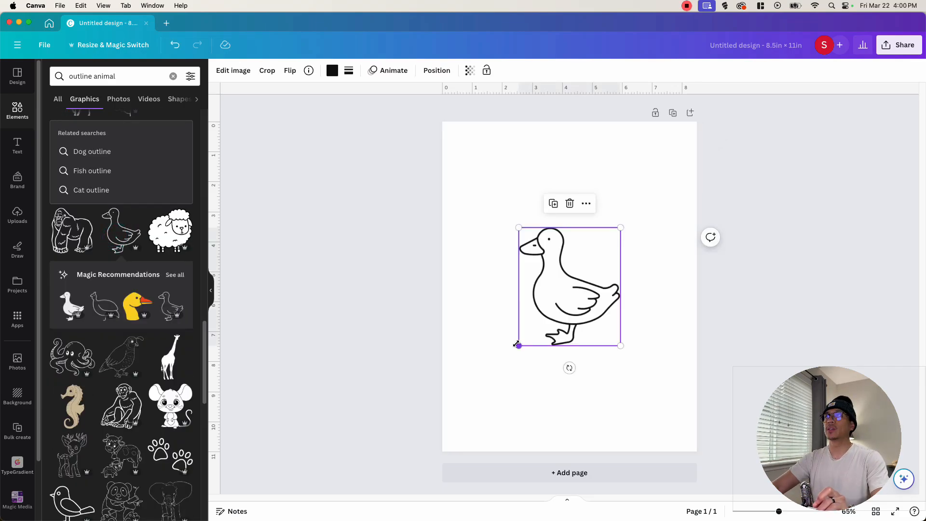
Enlarge the duck outline until it nearly fills the page width and position it centrally on the page.
left_click_drag(519, 345, 482, 387)
left_click_drag(621, 227, 688, 156)
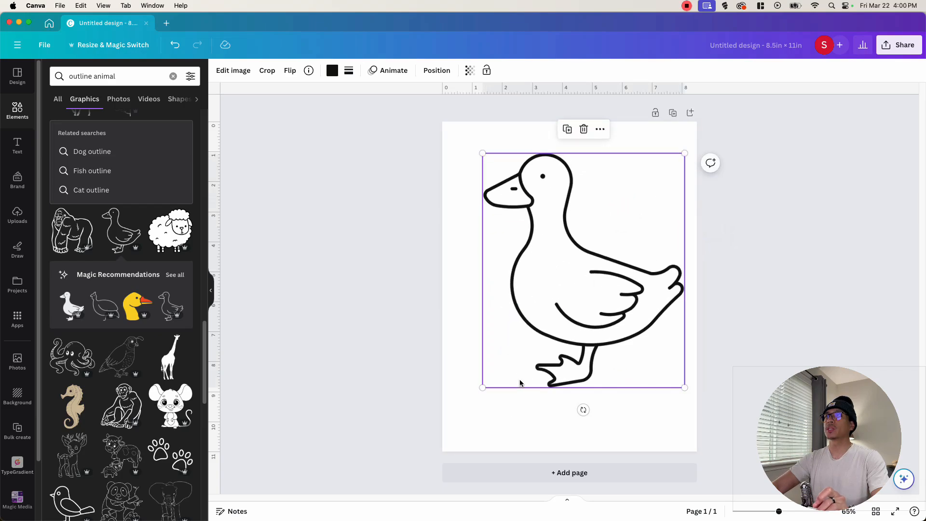
left_click_drag(483, 387, 457, 415)
left_click_drag(473, 289, 472, 296)
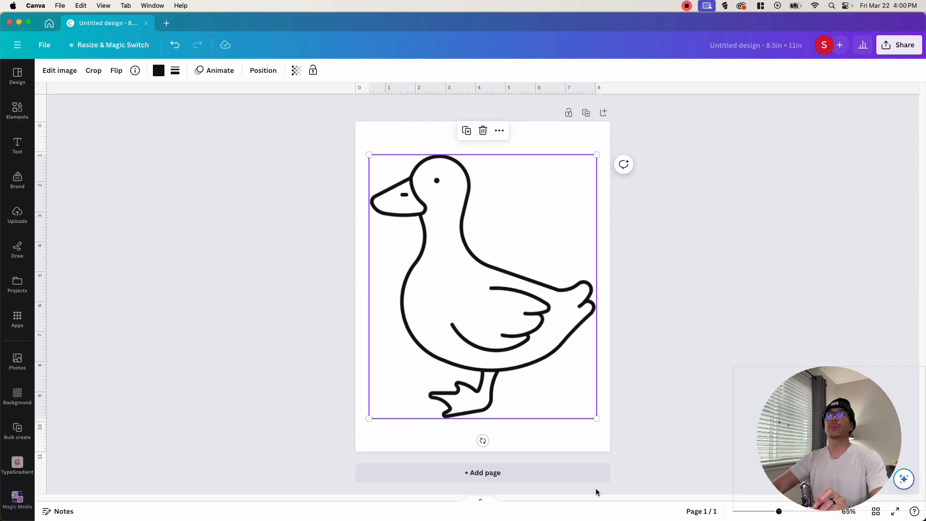
Add a circle from the basic shapes and set its fill colour to solid black.
left_click_drag(775, 516, 787, 512)
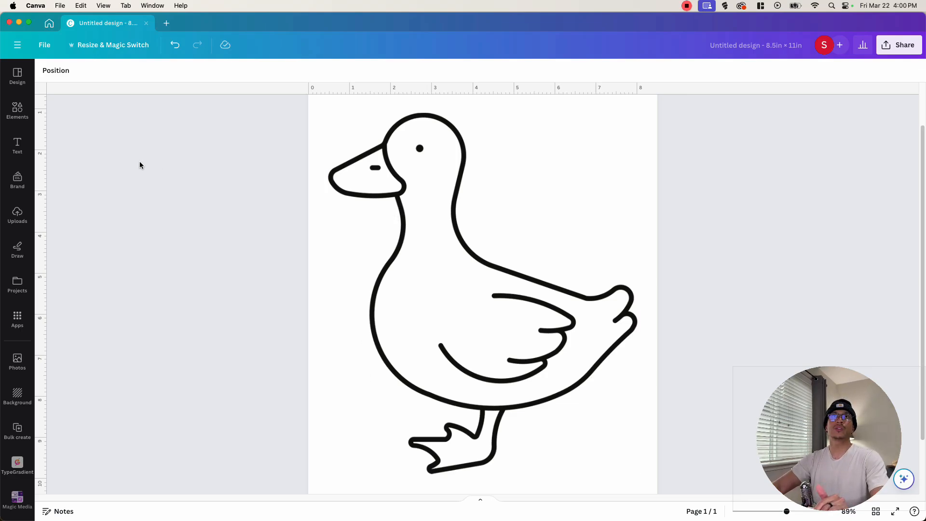
left_click(18, 111)
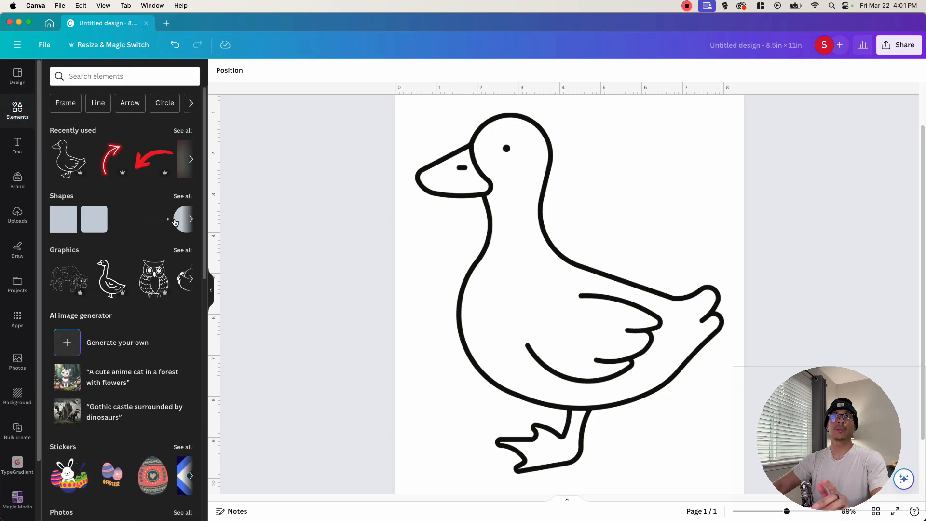
left_click(180, 197)
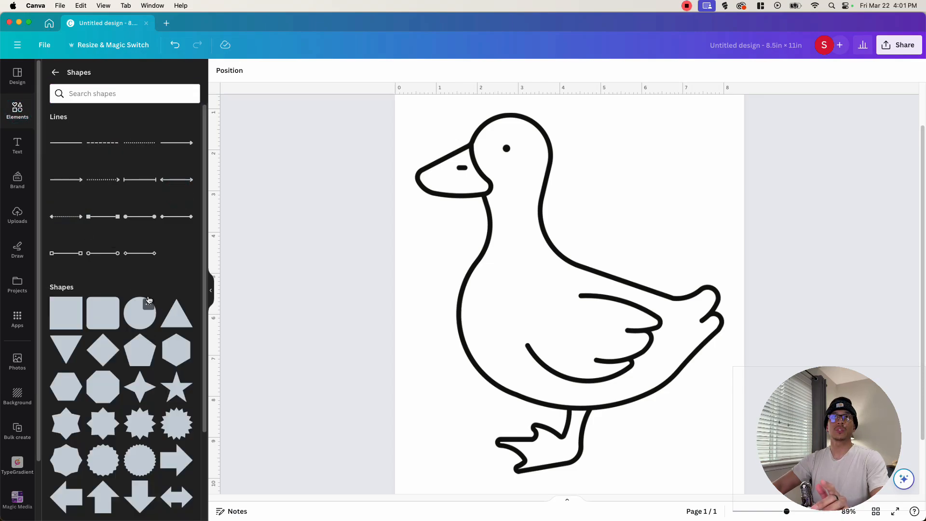
left_click(141, 321)
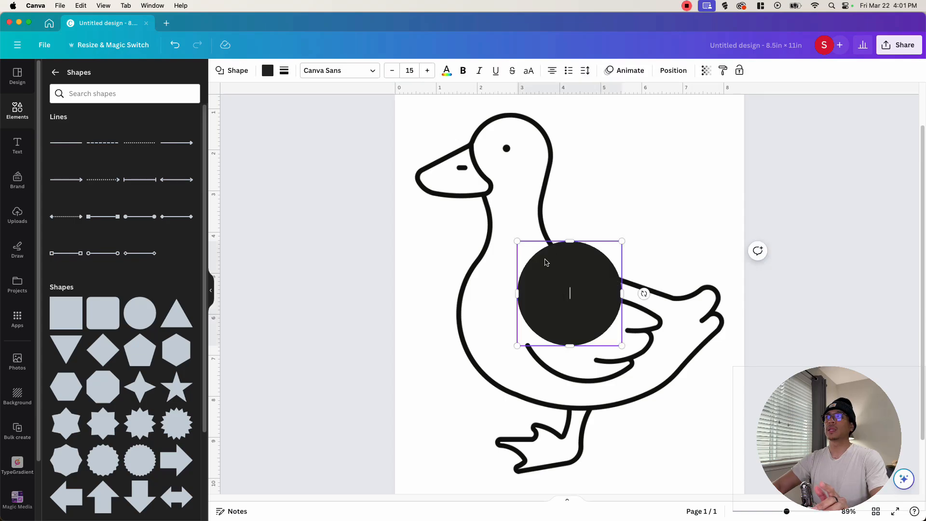
left_click(269, 72)
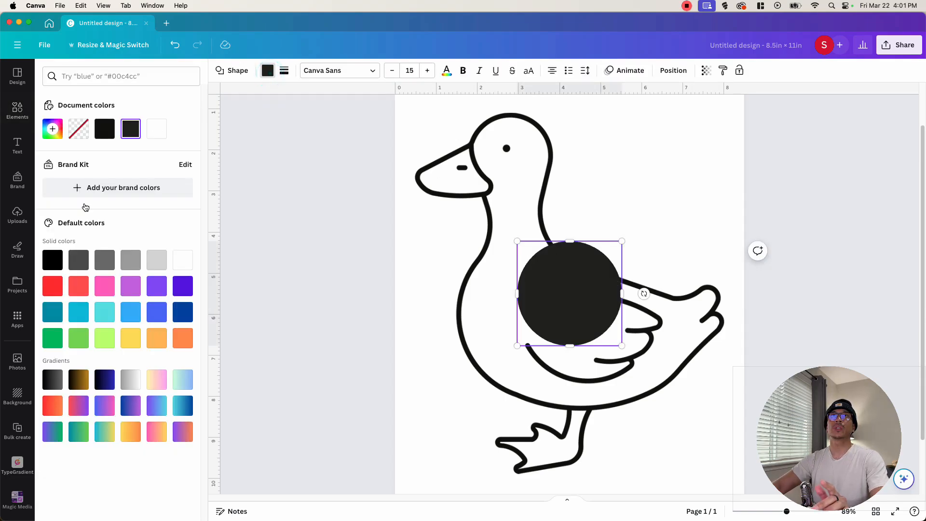
left_click(52, 260)
left_click(614, 227)
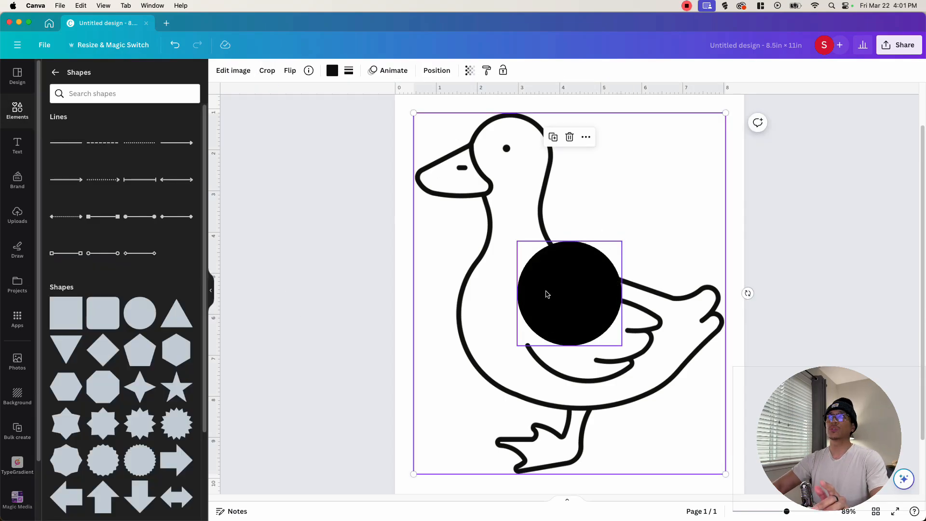
Shrink the black circle to a small dot and place it on the outline where the beak meets the forehead.
left_click_drag(575, 296, 635, 205)
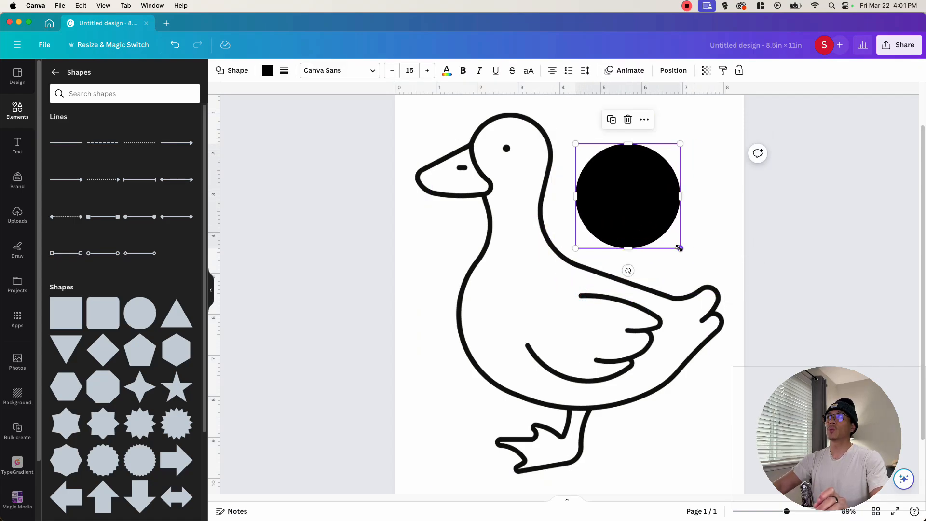
left_click_drag(680, 248, 596, 142)
left_click_drag(571, 174, 496, 149)
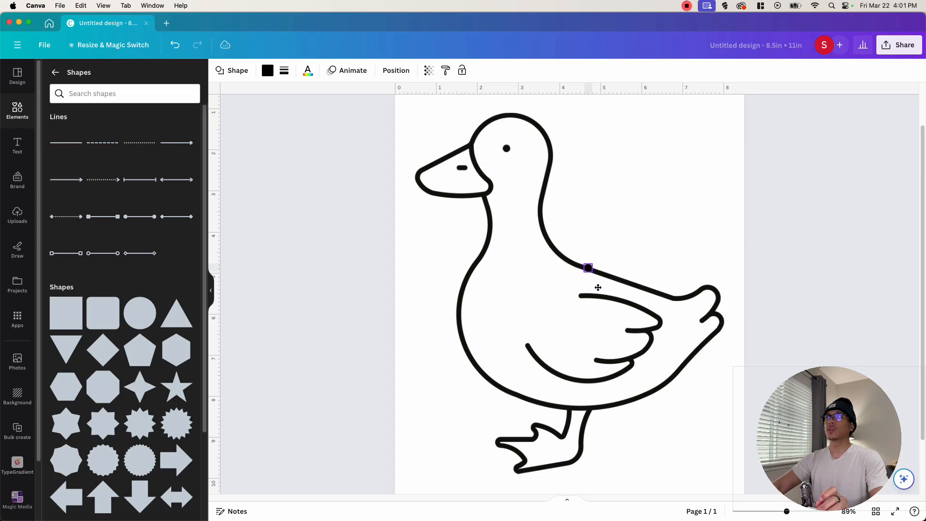
left_click_drag(599, 288, 606, 259)
left_click_drag(787, 512, 806, 515)
scroll(585, 227, "up", 4)
left_click_drag(637, 401, 382, 207)
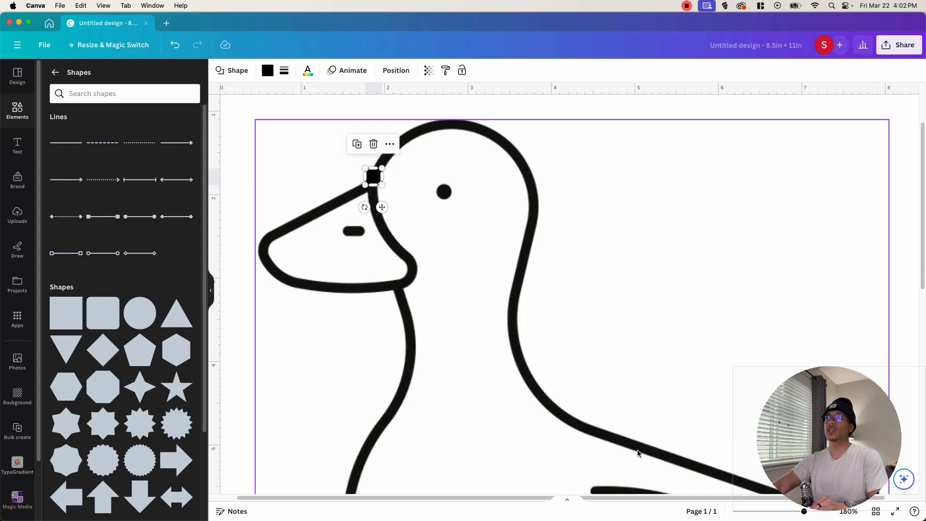
Copy the dot and place the copies at intervals along the top and back of the duck's head to the upper neck.
left_click(390, 144)
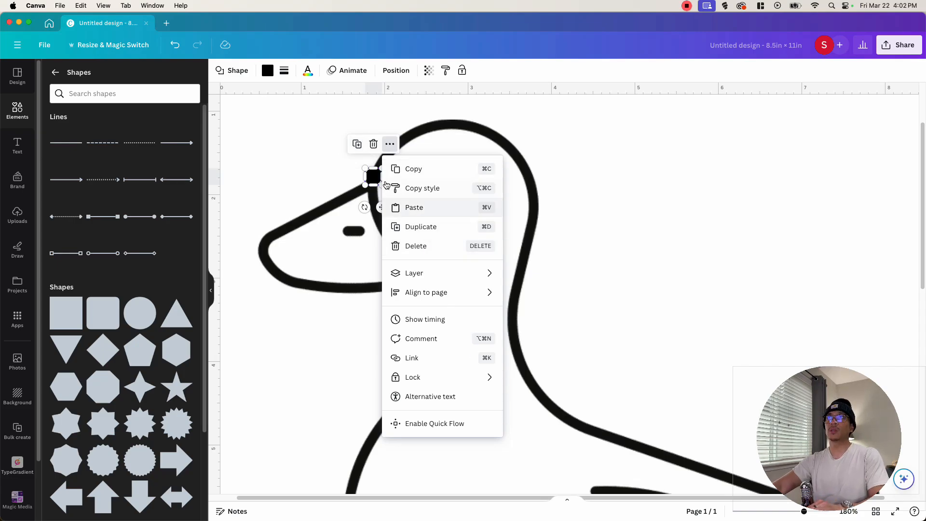
left_click(407, 208)
left_click_drag(394, 220, 413, 150)
key("super+z")
scroll(578, 181, "up", 2)
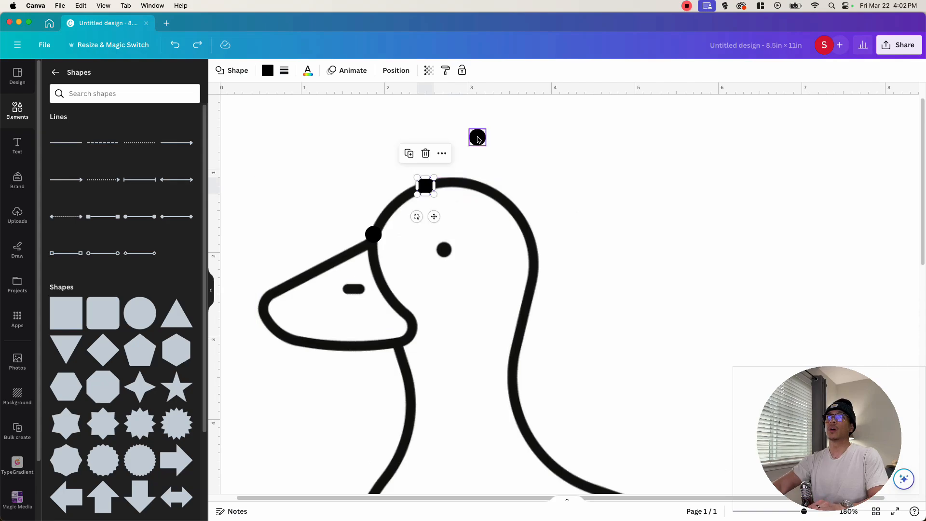
left_click_drag(478, 137, 499, 194)
left_click_drag(443, 249, 531, 349)
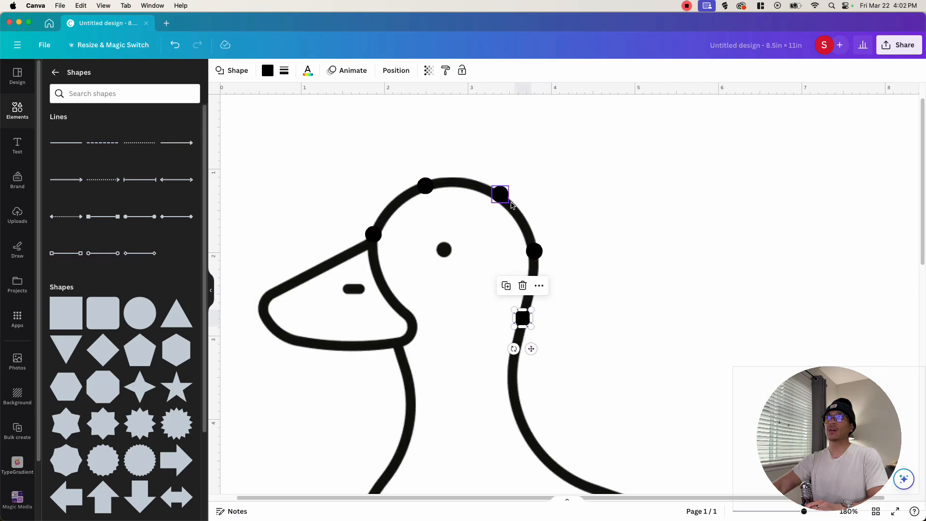
Place further copies of the dot down the back of the neck and along the duck's back to the base of the tail.
scroll(527, 335, "down", 2)
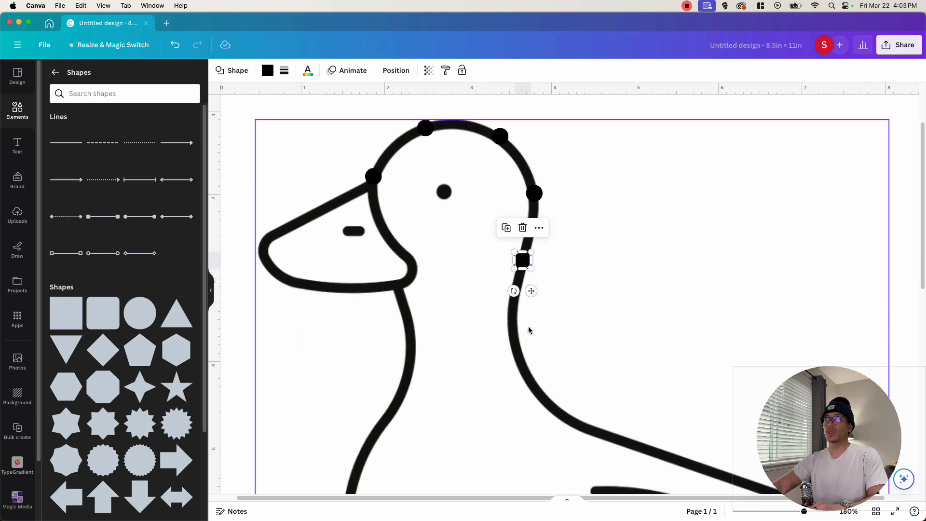
left_click_drag(531, 291, 762, 262)
scroll(542, 351, "down", 4)
scroll(603, 327, "down", 4)
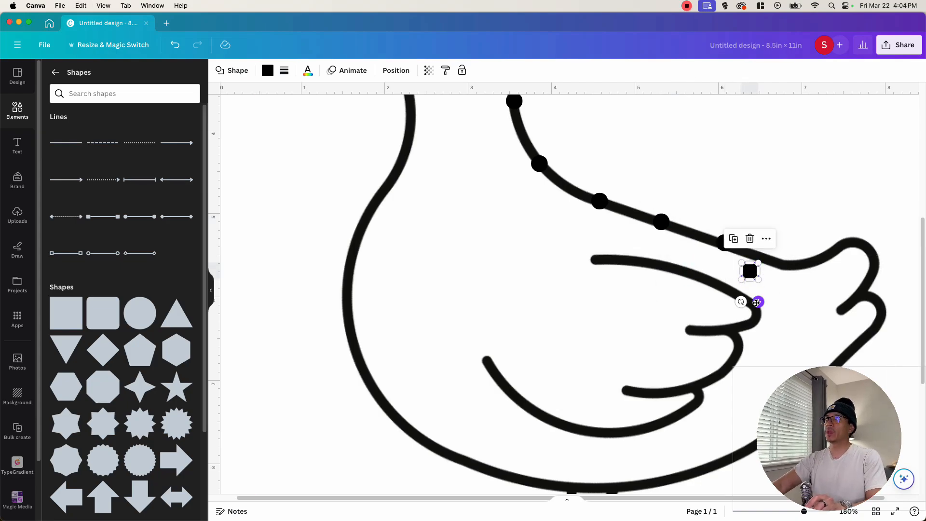
left_click_drag(758, 301, 789, 297)
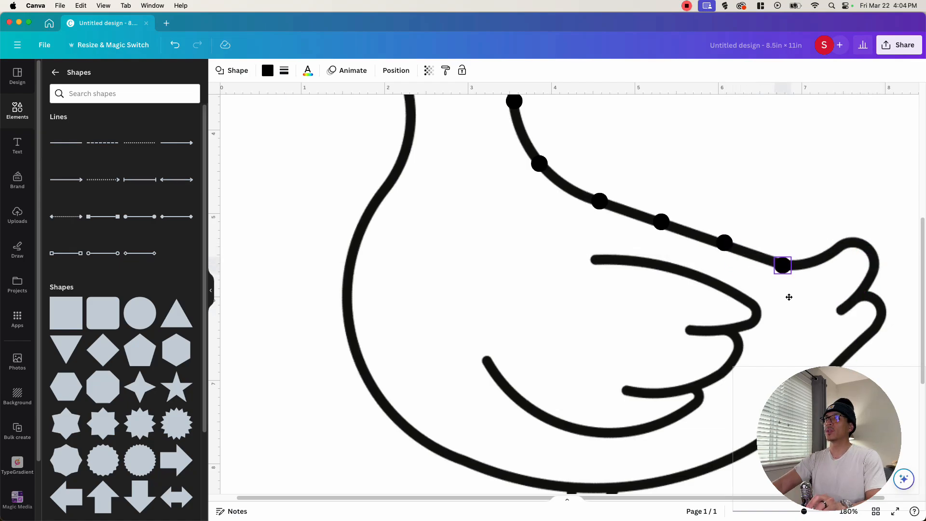
Duplicate the dot repeatedly and space the copies around the tail feathers and down the rear edge of the body.
left_click_drag(789, 297, 863, 279)
key("super+d")
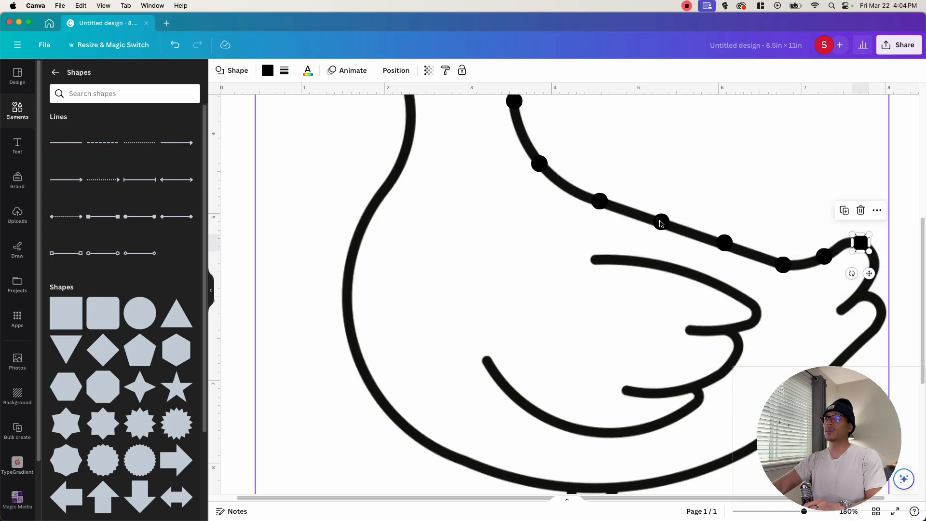
key("super+d")
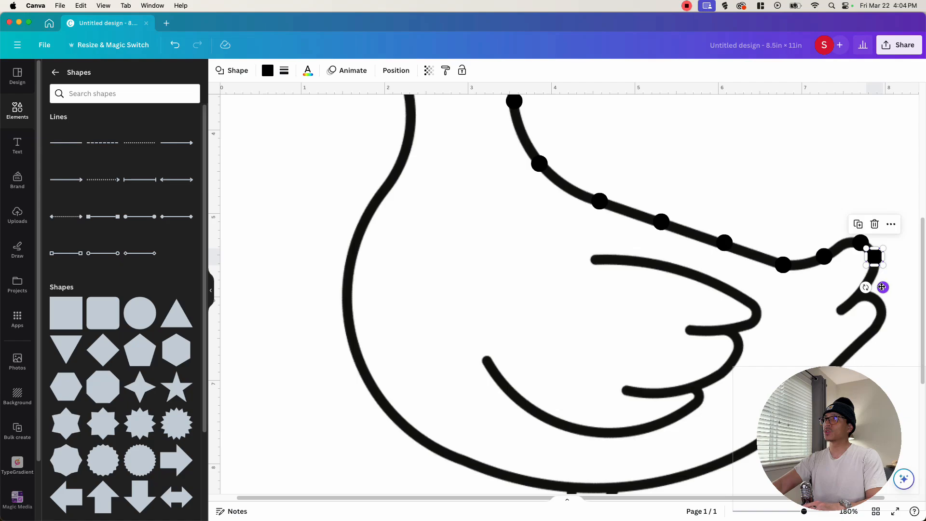
left_click_drag(883, 288, 841, 342)
key("super+d")
key("super+d")
scroll(886, 330, "down", 1)
key("super+d")
key("super+d")
left_click_drag(854, 302, 806, 325)
key("super+d")
Duplicate the dot along the duck's belly and up the curve of its breast.
left_click_drag(818, 341, 391, 296)
key("super+d")
key("super+d")
key("super+d")
key("super+d")
key("super+d")
scroll(391, 297, "up", 2)
Duplicate the dot up the front of the neck, with the last one directly under the beak.
left_click_drag(372, 366, 412, 234)
key("super+d")
scroll(364, 229, "up", 2)
key("super+d")
key("super+d")
scroll(397, 286, "up", 2)
left_click_drag(397, 286, 396, 294)
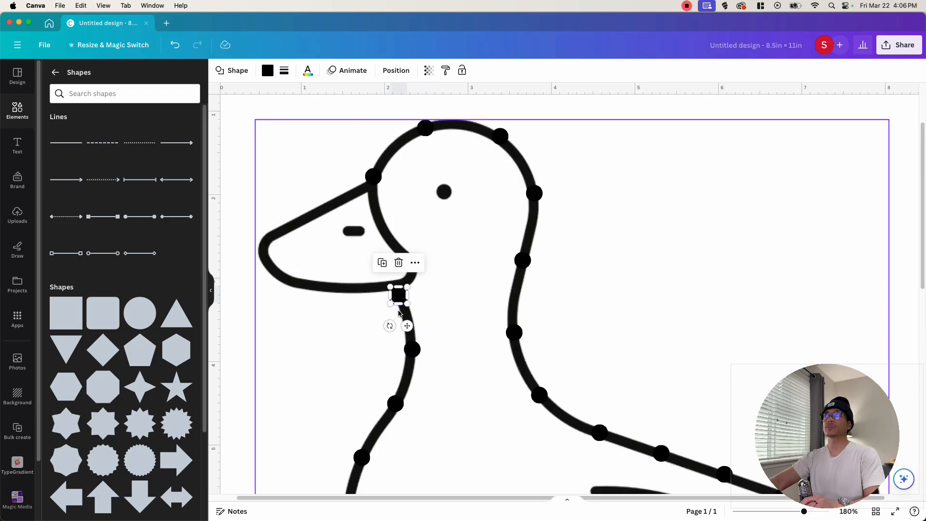
Activate the drawing marker and set its colour to white.
scroll(922, 142, "down", 10)
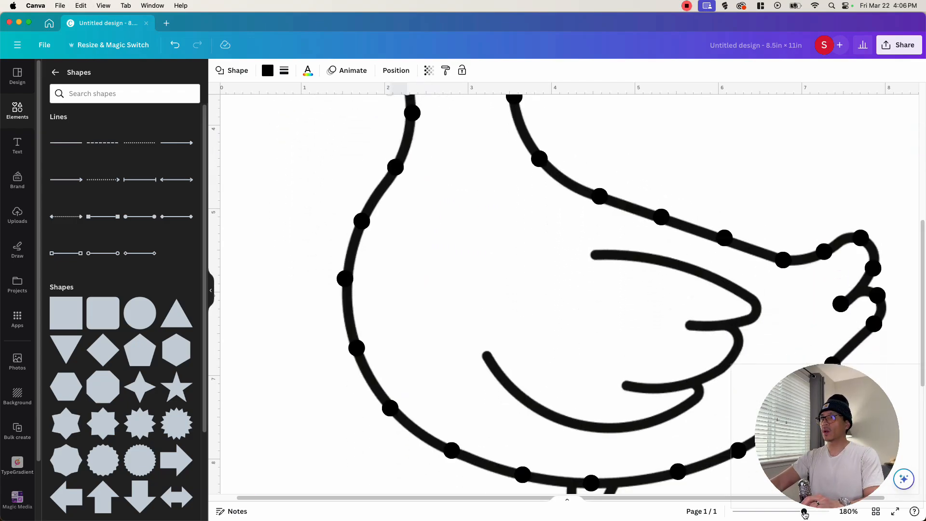
left_click_drag(804, 511, 781, 512)
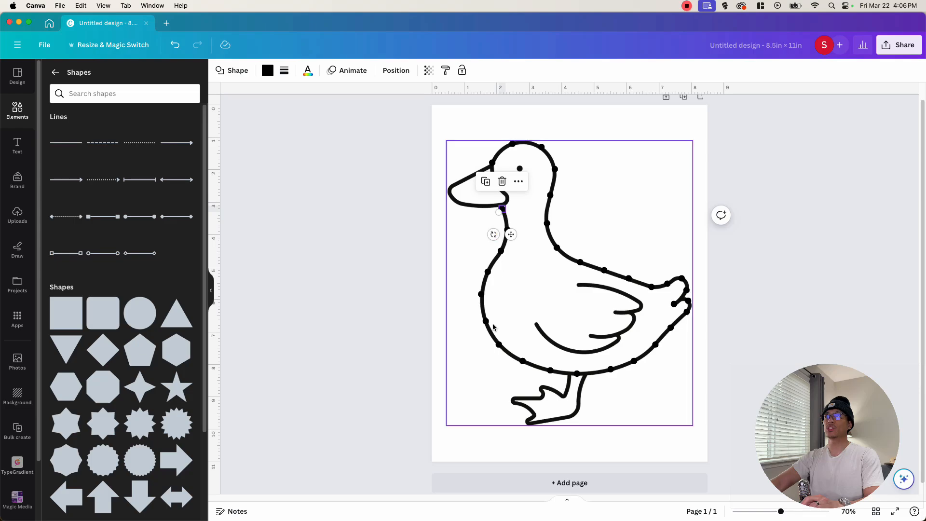
left_click(582, 250)
left_click(597, 243)
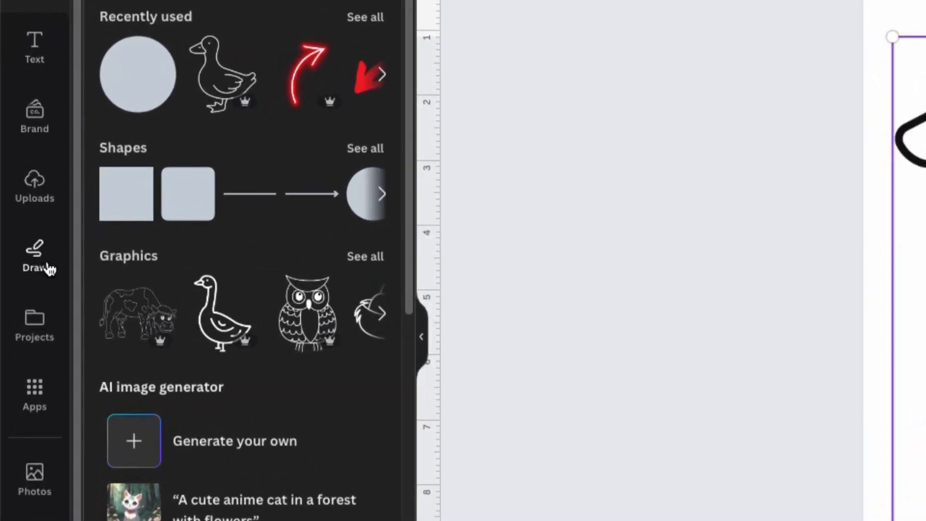
left_click(23, 273)
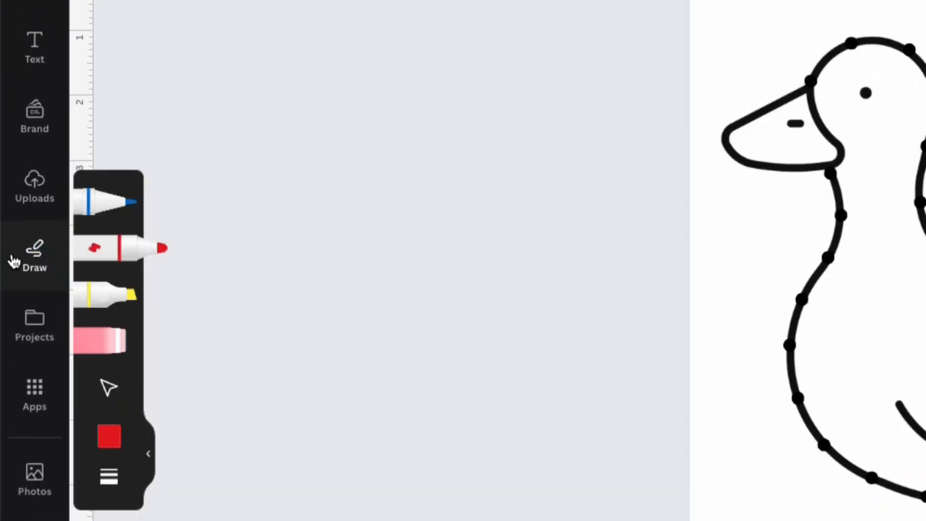
left_click(100, 206)
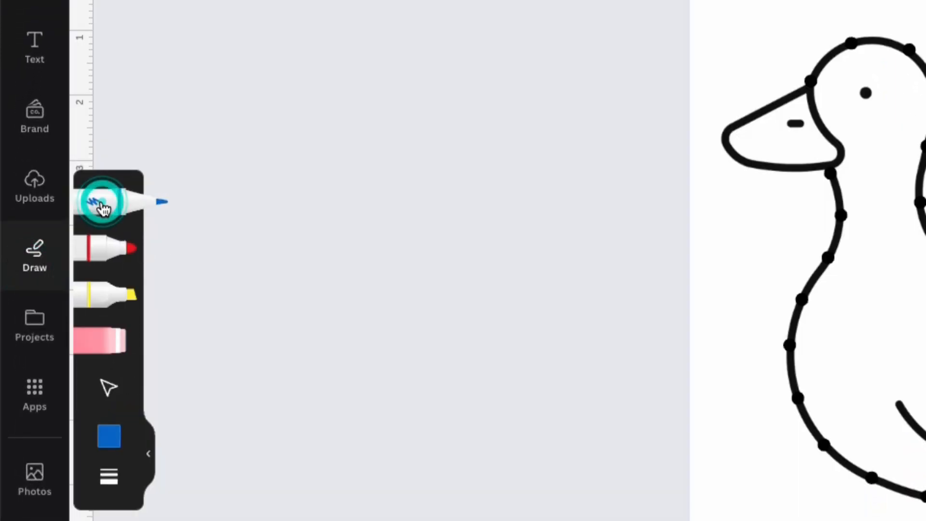
left_click(102, 251)
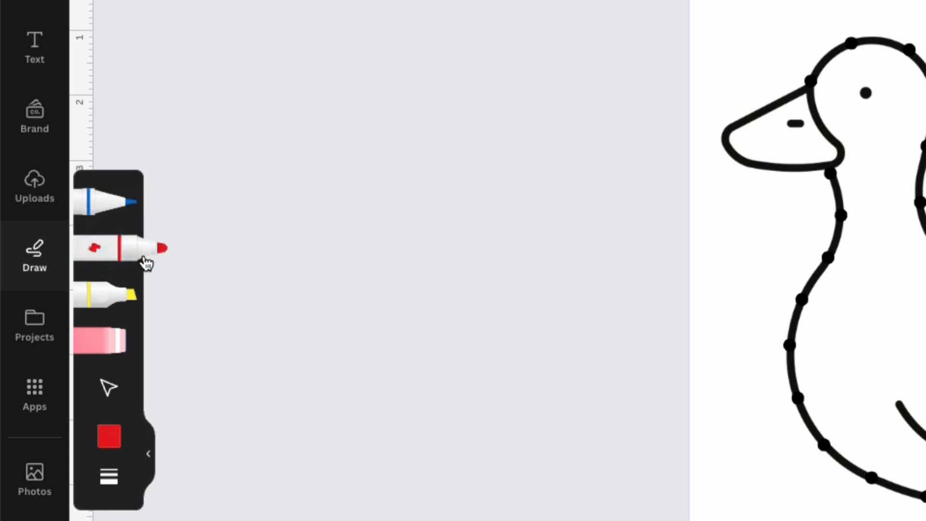
left_click(109, 436)
left_click(349, 454)
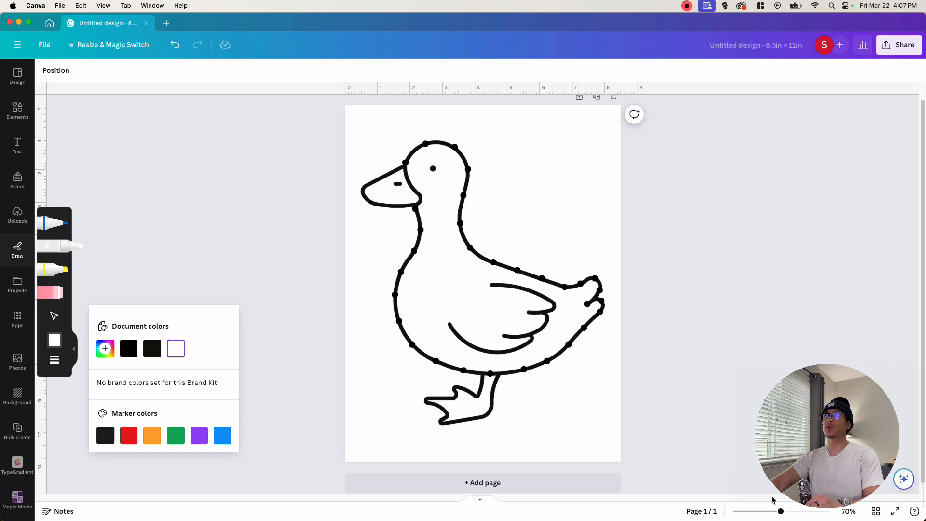
Set the white marker's weight to 20.
left_click_drag(786, 515, 798, 512)
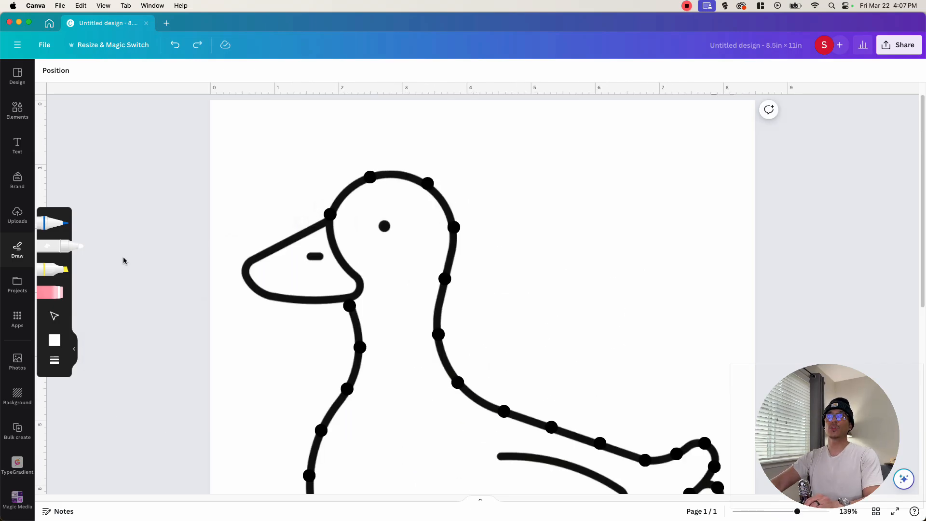
left_click(56, 362)
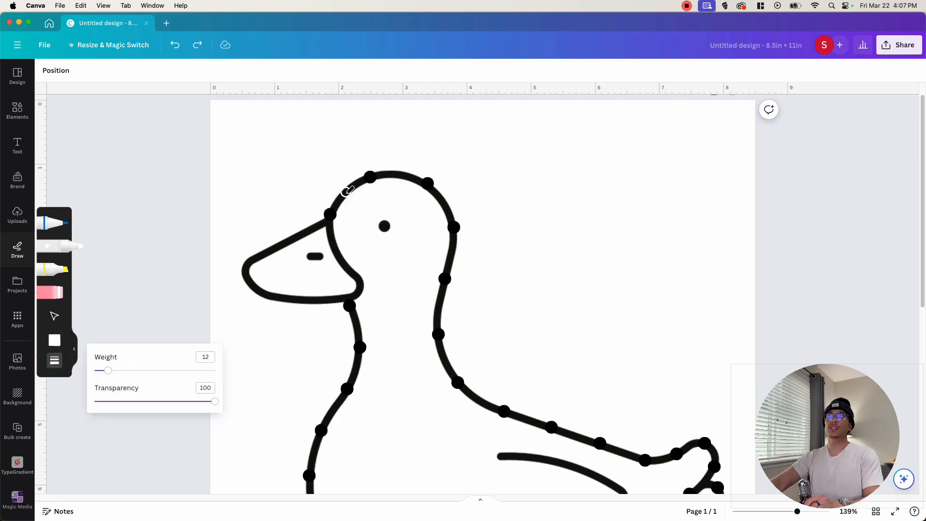
left_click_drag(111, 371, 117, 370)
Try covering the head and neck outline with the white marker at transparencies of 17 and 62, and undo the strokes.
left_click_drag(214, 404, 293, 402)
left_click_drag(207, 403, 114, 404)
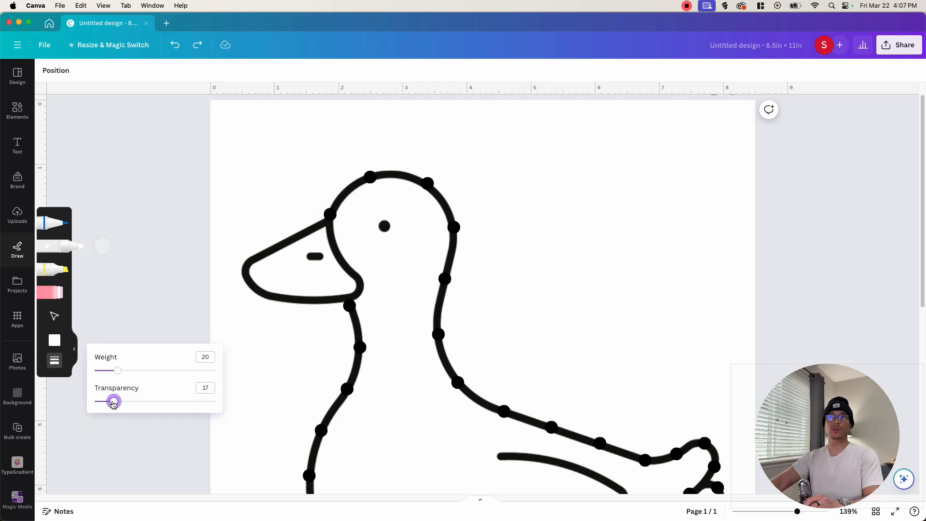
mouse_move(341, 184)
left_mouse_down()
mouse_move(403, 174)
mouse_move(448, 229)
mouse_move(443, 363)
left_mouse_up()
left_click(55, 361)
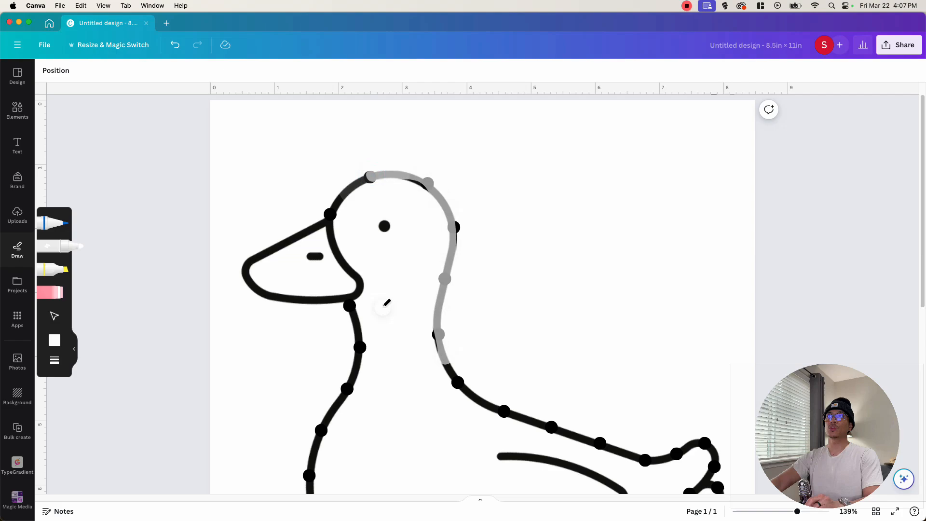
key("super+z")
Set the white marker's transparency to 100 and cover the outline from the head down the back of the neck and along the back.
left_click(55, 361)
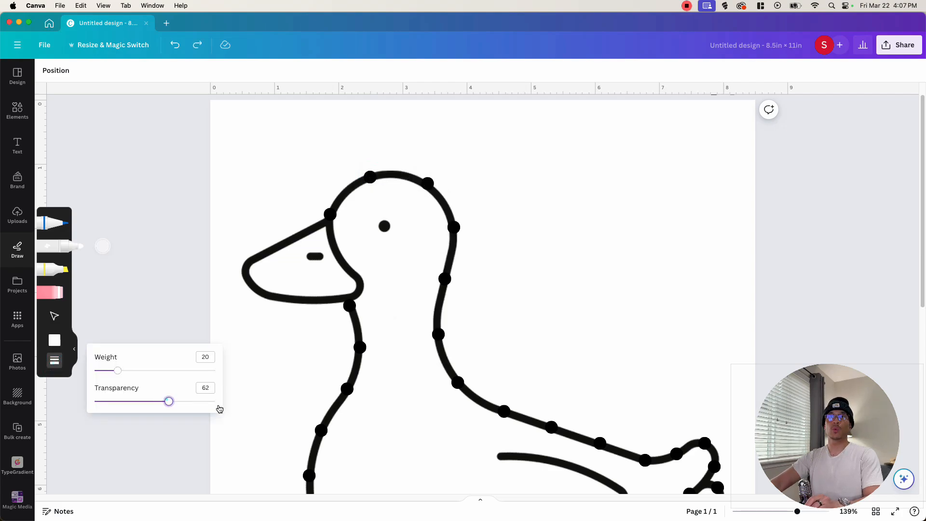
left_click_drag(219, 409, 226, 409)
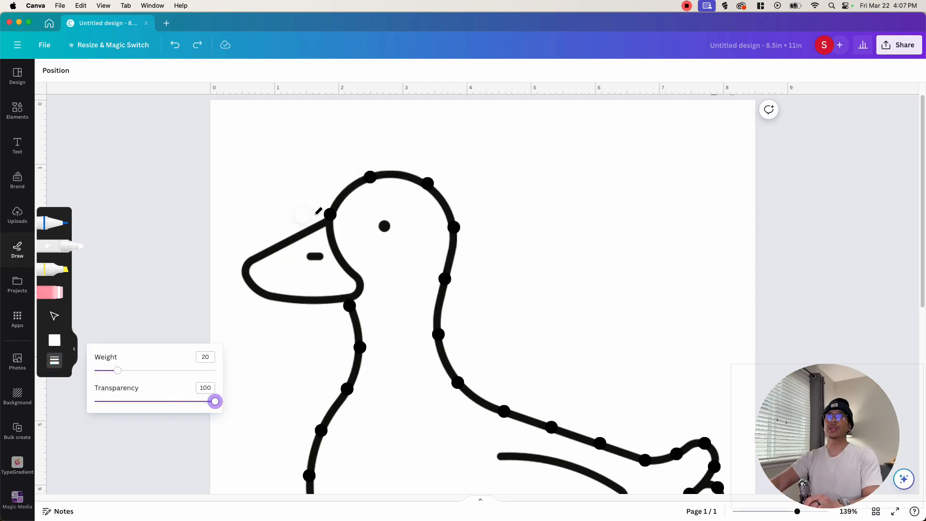
left_click_drag(333, 208, 334, 206)
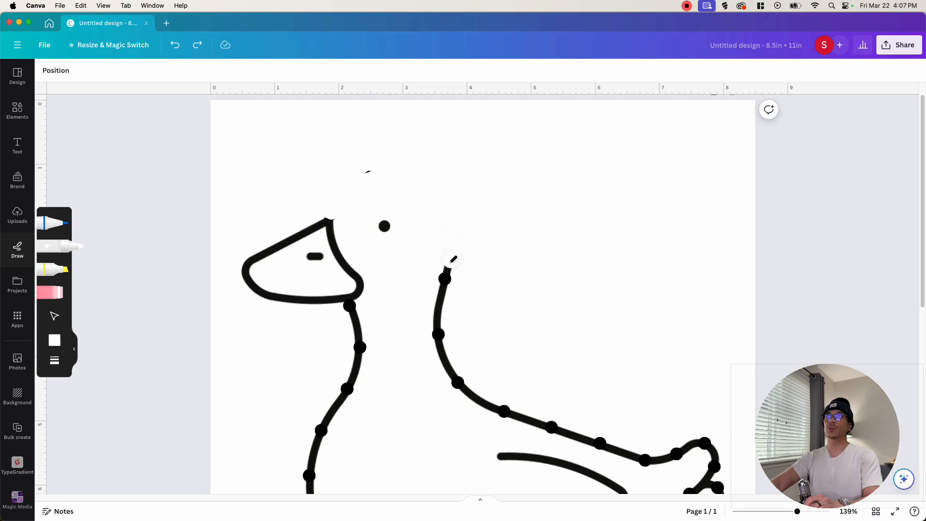
left_click_drag(450, 271, 482, 393)
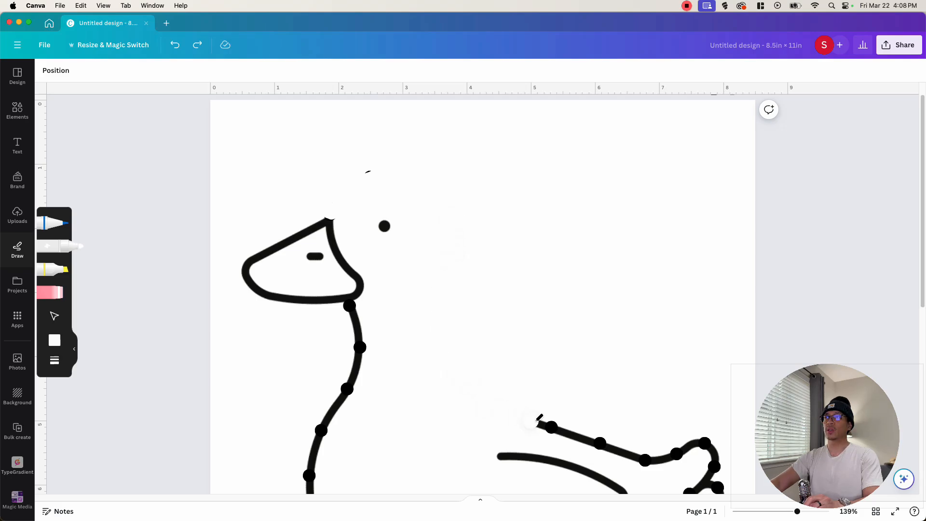
mouse_move(573, 427)
left_mouse_down()
mouse_move(672, 457)
mouse_move(695, 447)
left_mouse_up()
Cover the outline around the tail and along the rear underside up to the leg with the white marker.
scroll(685, 444, "down", 5)
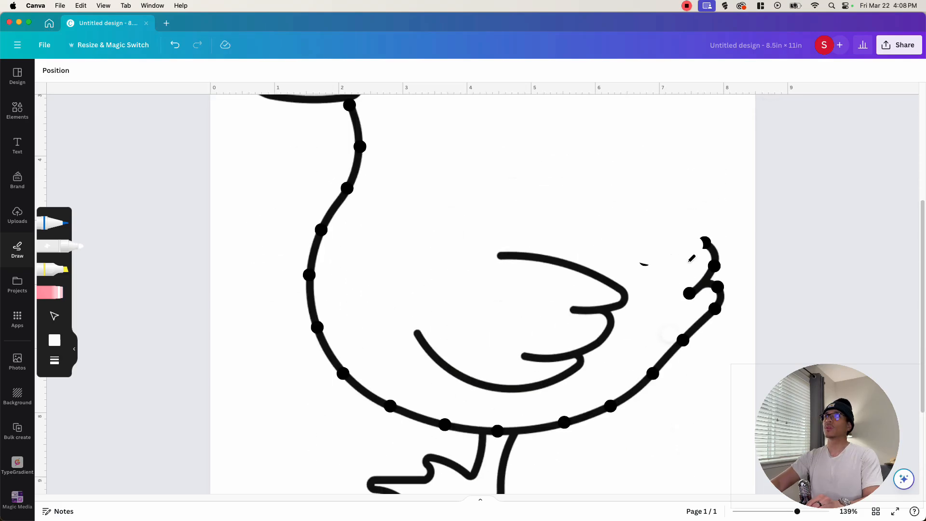
mouse_move(694, 243)
left_mouse_down()
mouse_move(703, 285)
mouse_move(688, 288)
mouse_move(727, 293)
mouse_move(675, 347)
mouse_move(616, 404)
mouse_move(527, 424)
left_mouse_up()
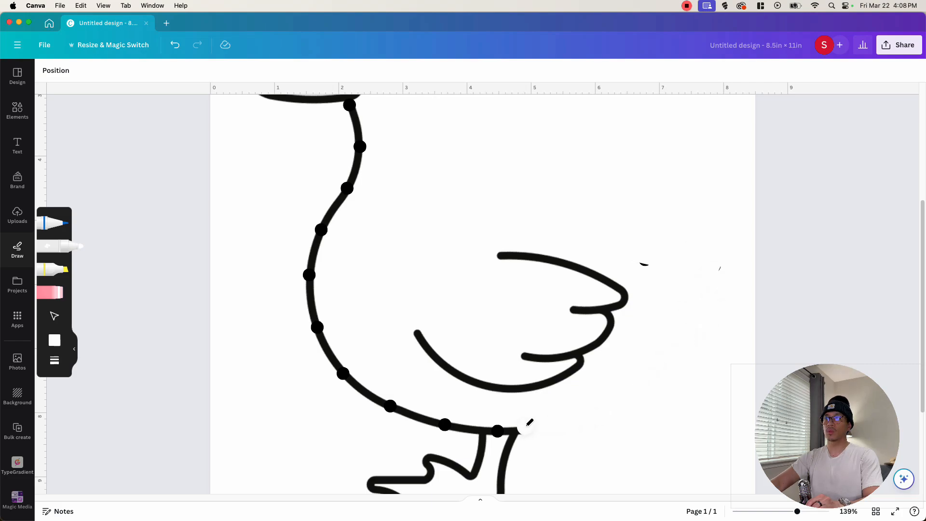
scroll(530, 333, "down", 3)
left_click_drag(506, 316, 481, 323)
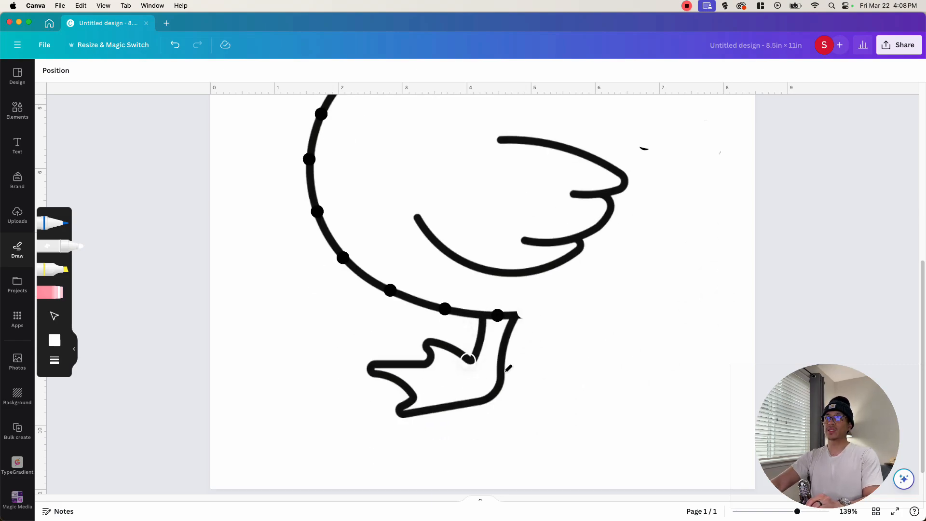
left_click_drag(535, 305, 528, 306)
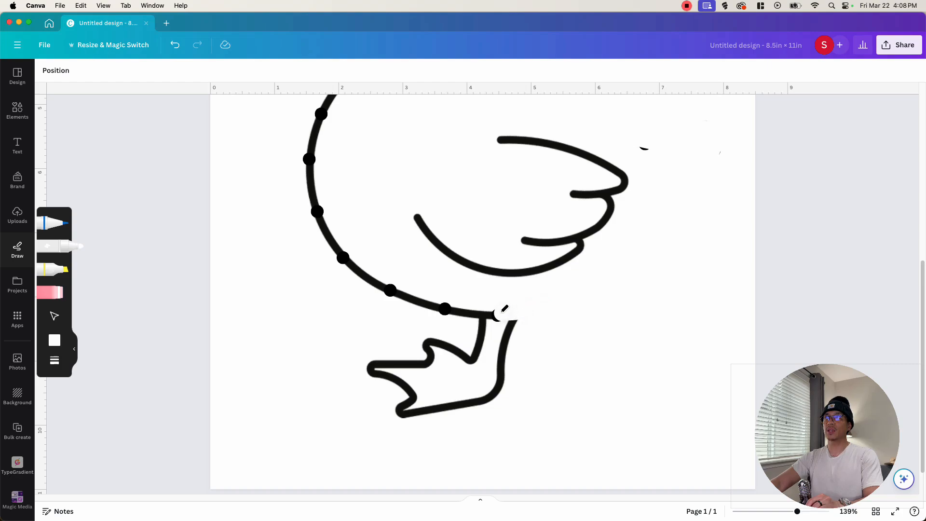
Cover the remaining outline along the belly, chest and front of the neck up to the beak with white marker strokes.
left_click_drag(485, 307, 459, 305)
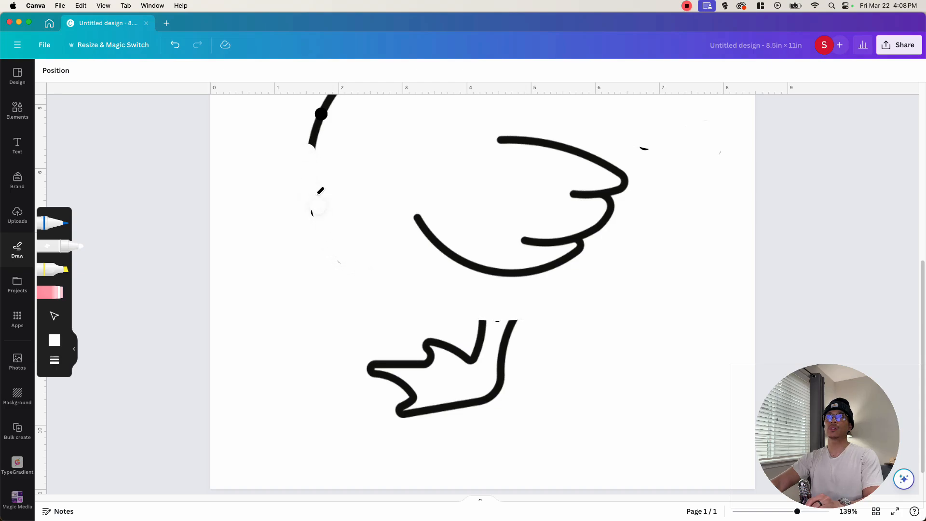
scroll(349, 263, "up", 5)
mouse_move(309, 332)
left_mouse_down()
mouse_move(361, 207)
mouse_move(354, 166)
left_mouse_up()
scroll(680, 379, "up", 2)
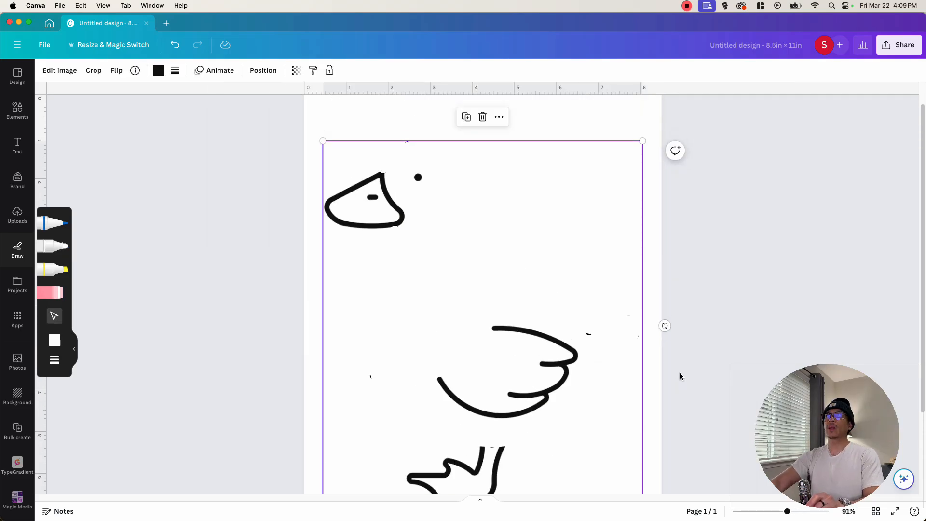
scroll(681, 376, "down", 2)
scroll(415, 299, "up", 2)
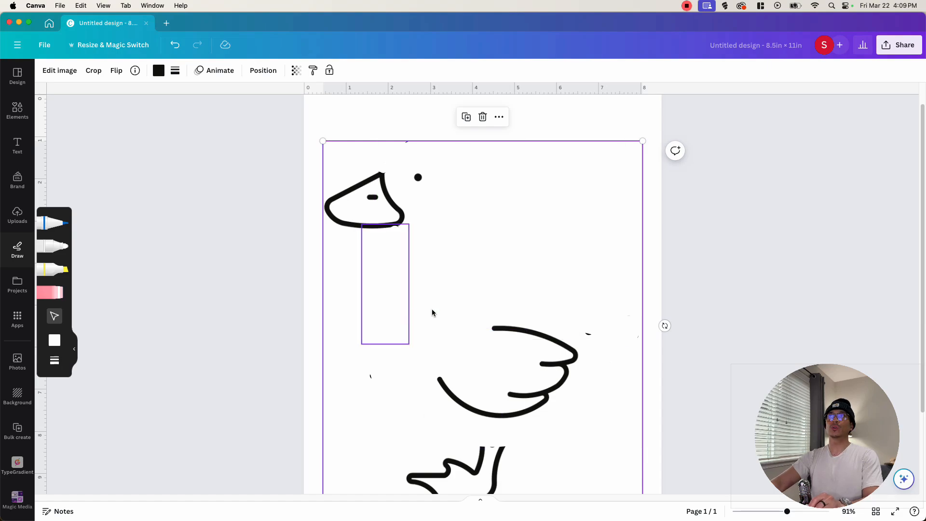
left_click(628, 472)
scroll(609, 415, "down", 2)
scroll(609, 415, "up", 2)
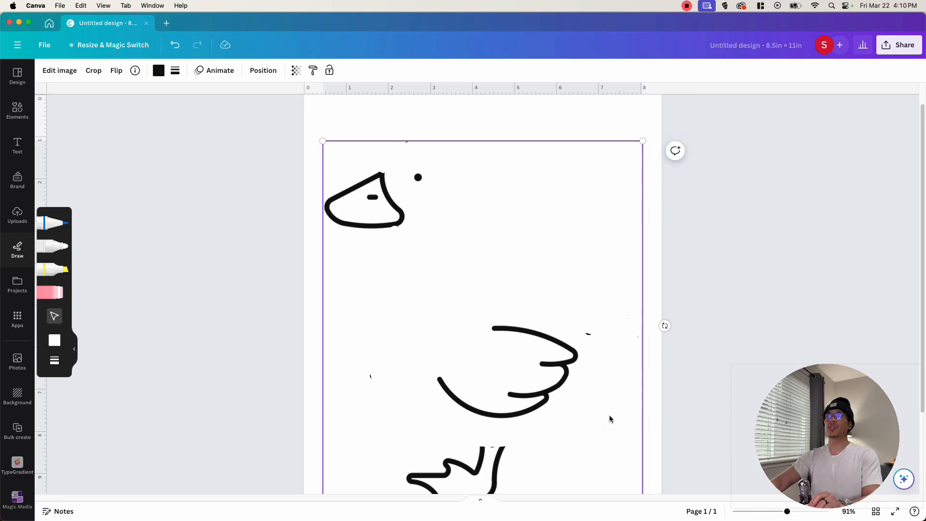
scroll(609, 417, "down", 2)
scroll(609, 417, "up", 2)
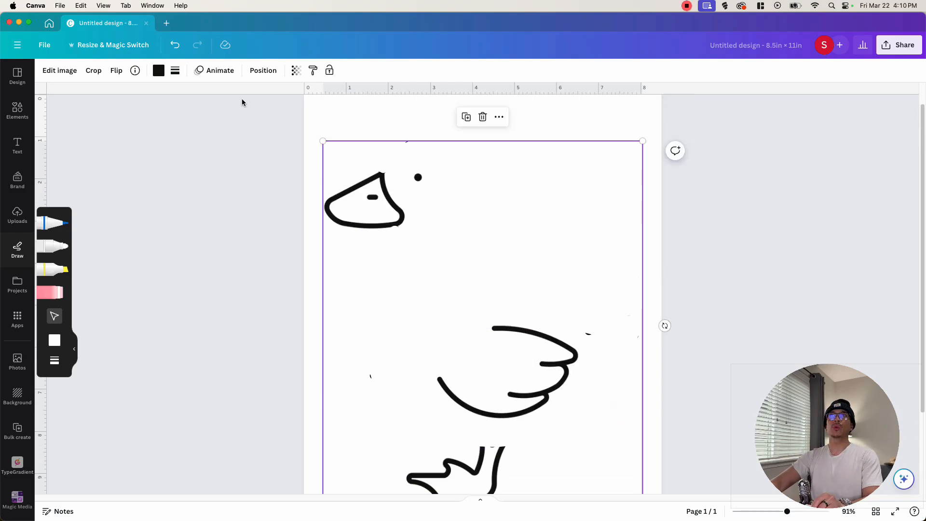
Select the four white marker strokes in the layer order and move them beneath all the dots.
left_click(263, 71)
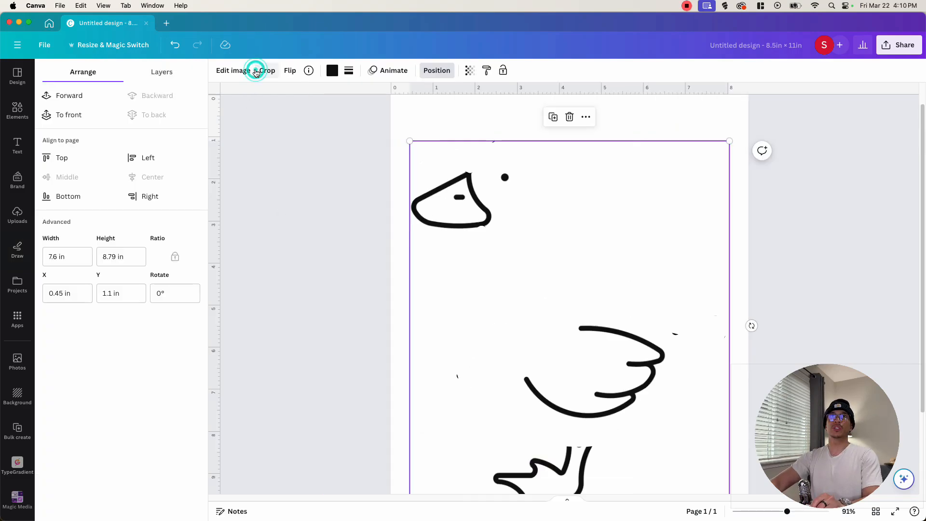
left_click(170, 72)
scroll(120, 468, "up", 10)
left_click(118, 163)
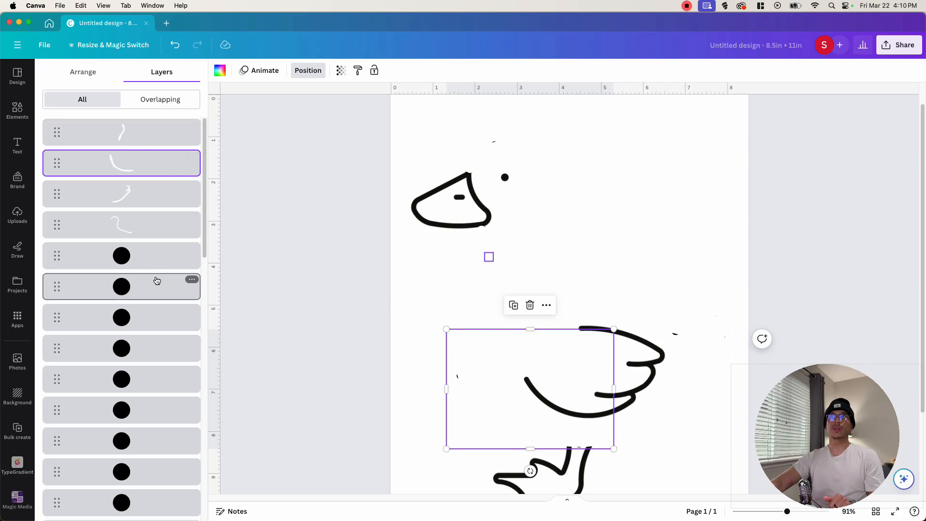
scroll(161, 316, "down", 4)
scroll(162, 318, "up", 5)
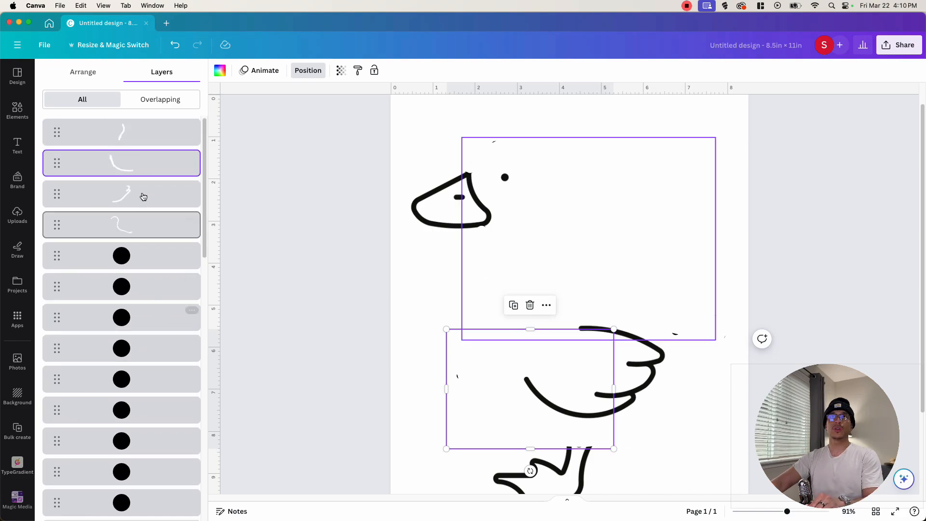
left_click(143, 139)
left_click(145, 167, "shift")
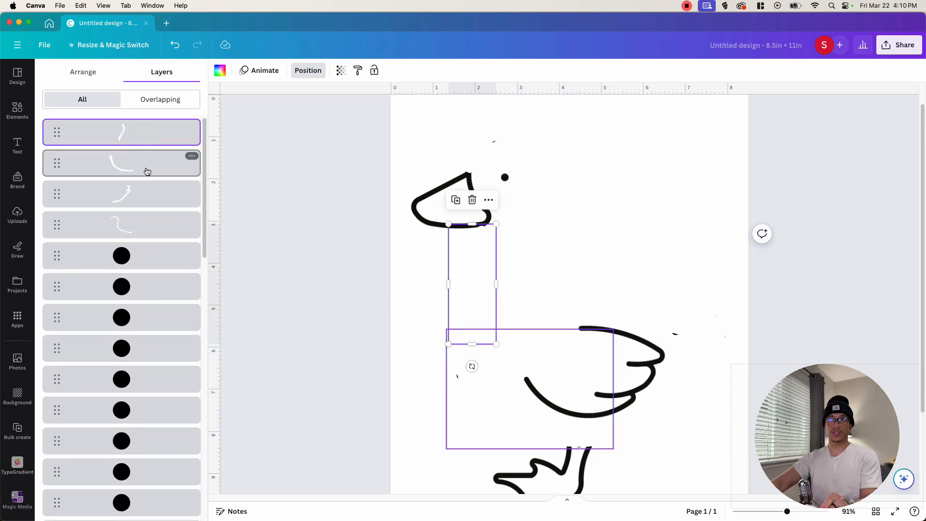
left_click(152, 202, "shift")
left_click(159, 222, "shift")
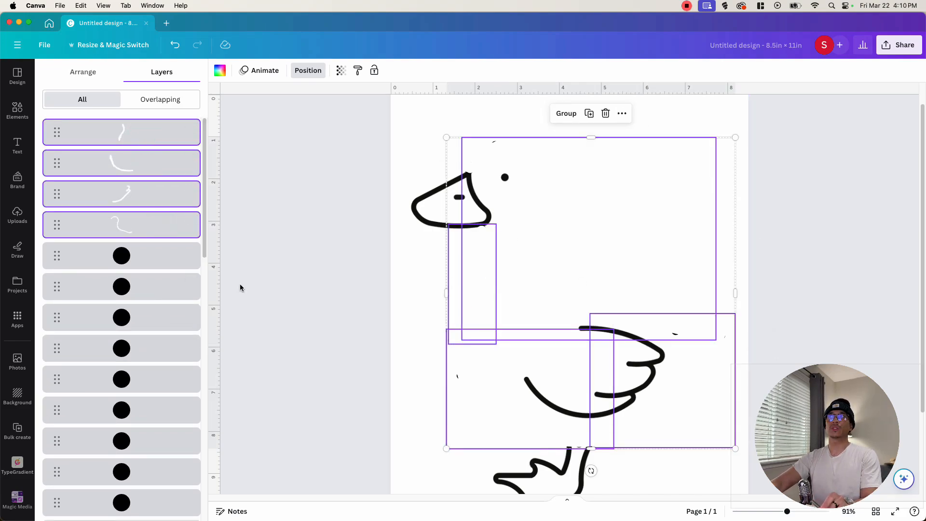
mouse_move(124, 151)
left_mouse_down()
mouse_move(137, 266)
mouse_move(130, 276)
mouse_move(161, 395)
mouse_move(144, 467)
mouse_move(149, 447)
left_mouse_up()
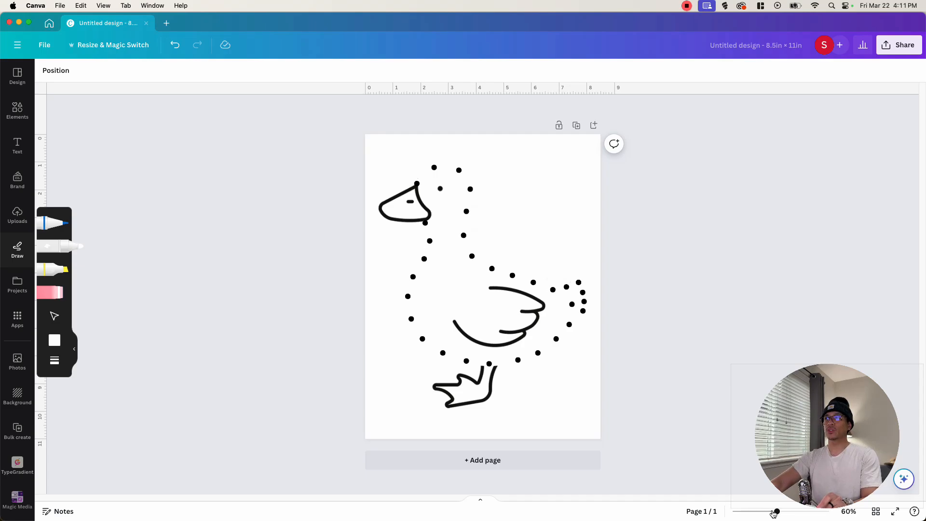
Add a body text box in the empty area above the duck's back and change its text to 1.
left_click_drag(773, 513, 788, 511)
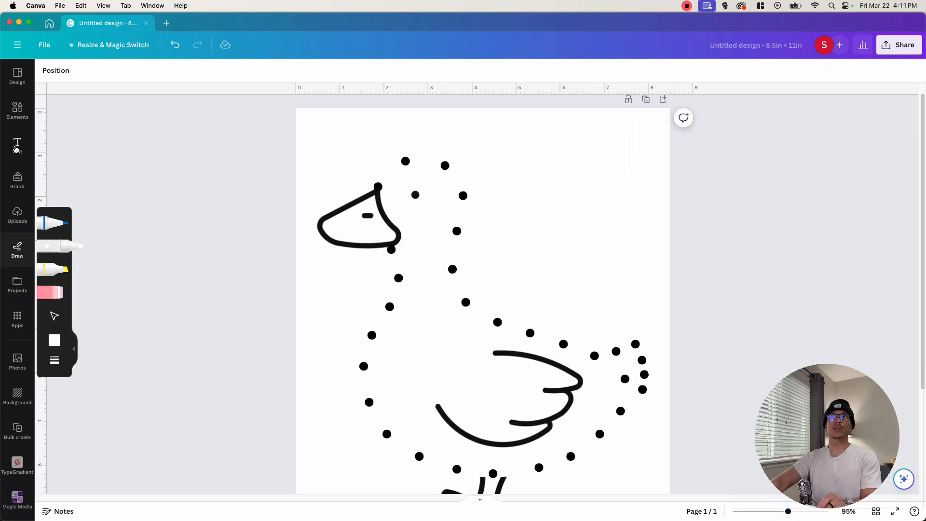
left_click(17, 145)
left_click(109, 251)
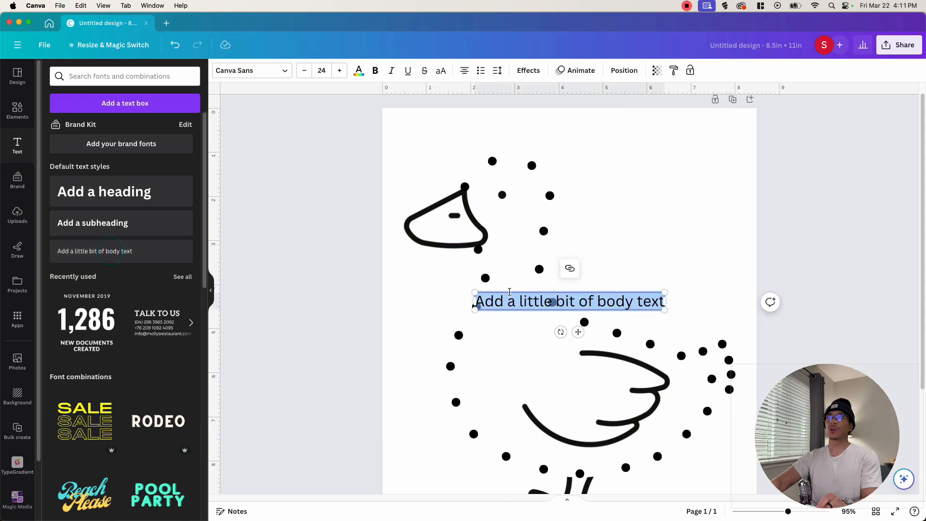
left_click_drag(552, 301, 618, 141)
double_click(619, 141)
type("1")
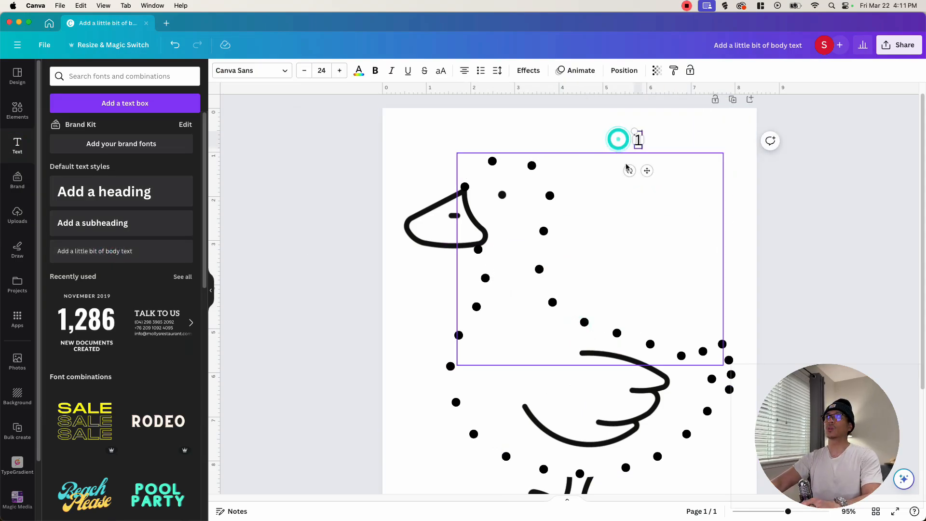
left_click(612, 166)
left_click(620, 147)
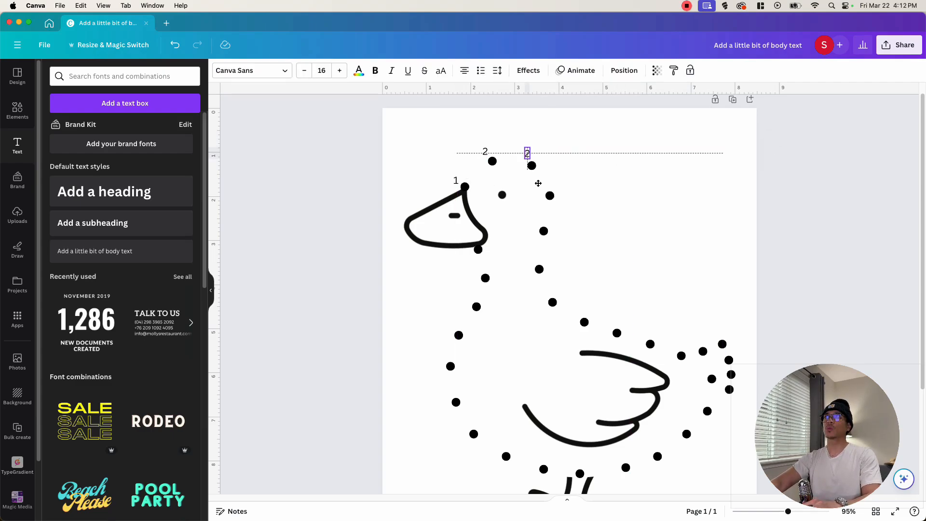
Duplicate the number 2 label beside the dots down the back of the neck and along the back to the tail.
left_click_drag(538, 184, 542, 181)
key("super+d")
left_click_drag(573, 331, 602, 342)
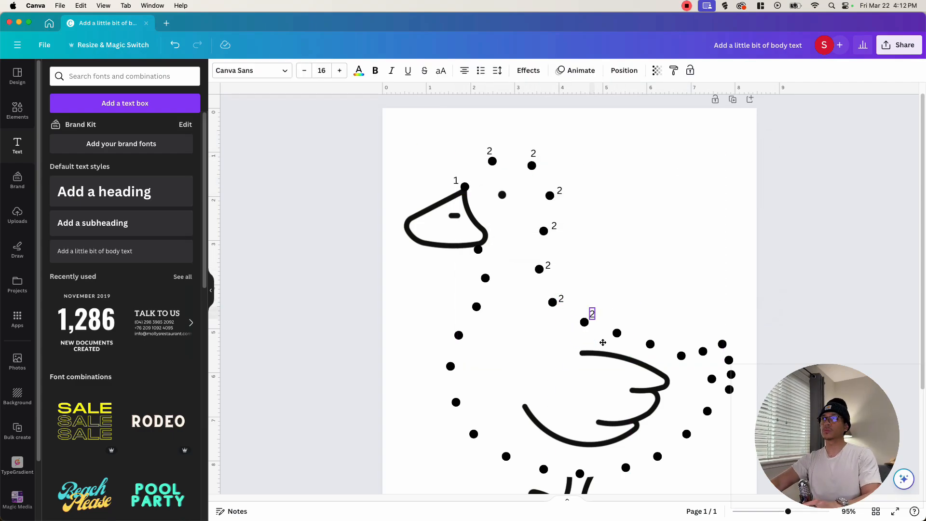
key("super+d")
left_click_drag(694, 372, 719, 376)
Duplicate the number label beside the remaining dots around the tail, along the belly and up the front to the beak.
scroll(719, 376, "down", 3)
key("super+d")
left_click_drag(747, 270, 724, 326)
key("super+d")
key("super+d")
key("super+d")
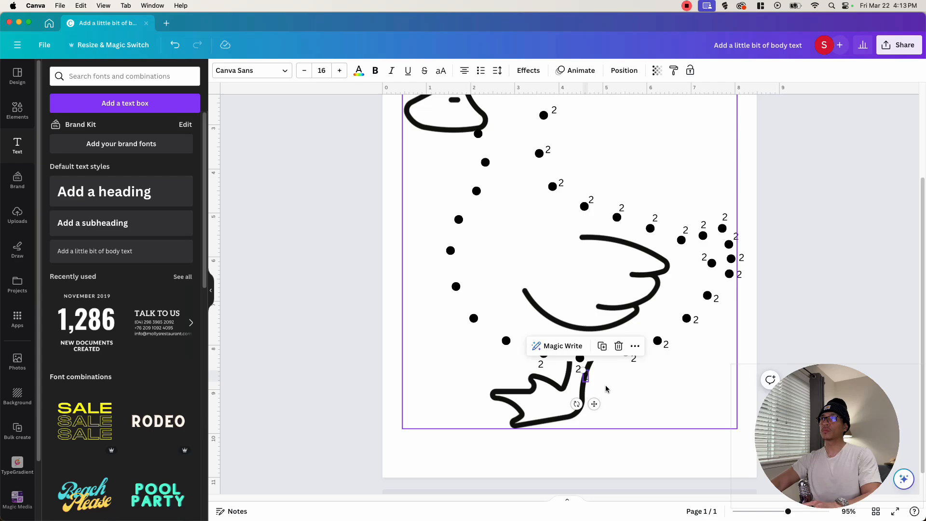
scroll(484, 197, "up", 2)
key("super+d")
left_click_drag(492, 255, 481, 225)
Renumber the labels in order from 3 at the head along the neck and back to 14 at the tail.
scroll(481, 226, "up", 2)
double_click(622, 323)
scroll(622, 323, "down", 2)
double_click(735, 294)
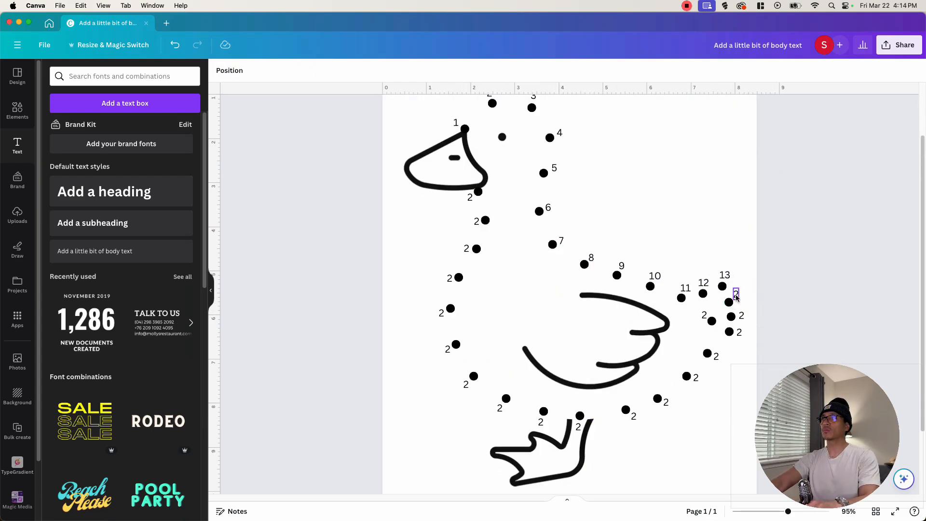
type("14")
Renumber the labels around the tail, belly and front of the neck from 15 through 31, ending under the beak.
double_click(666, 402)
type("20")
left_click(501, 407)
double_click(500, 408)
type("24")
double_click(441, 313)
type("27")
double_click(470, 197)
type("31")
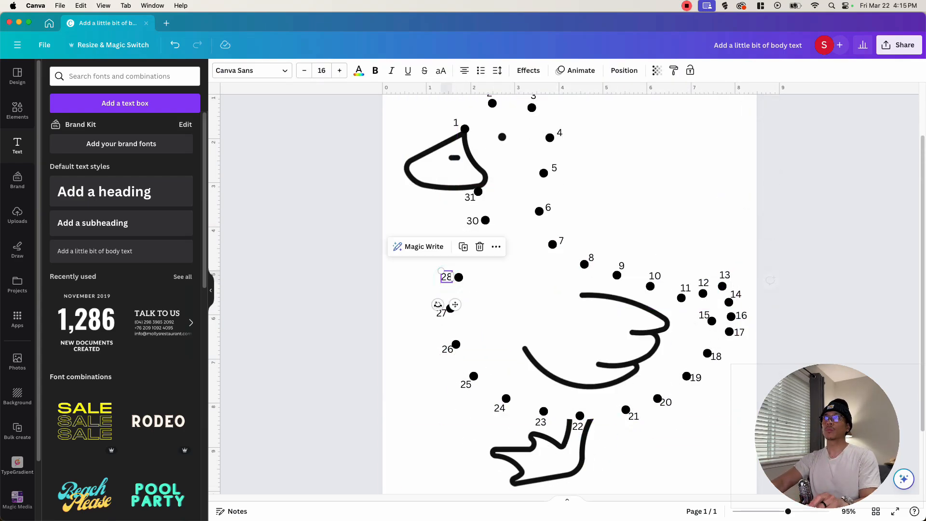
Nudge the 31 label slightly away from the dot under the beak and deselect it.
left_click_drag(471, 198, 467, 198)
left_click(794, 262)
scroll(592, 258, "up", 2)
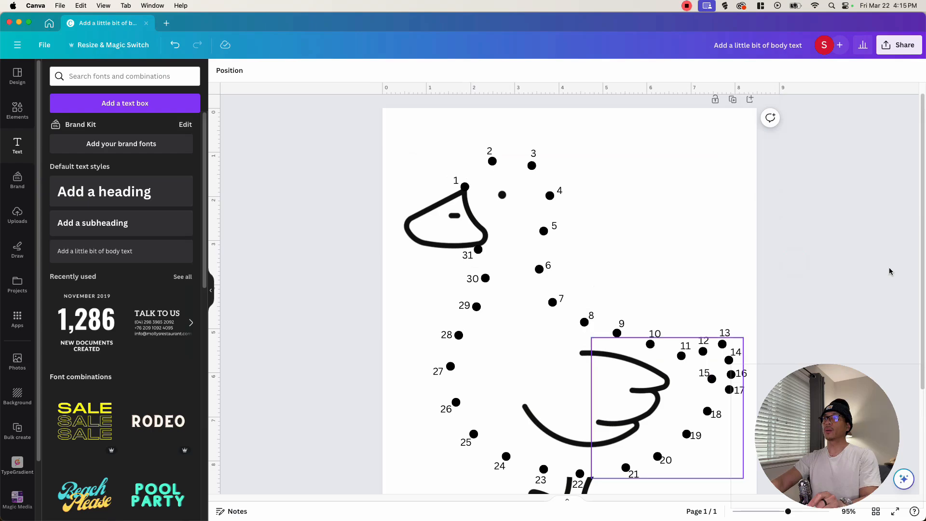
scroll(890, 271, "down", 2)
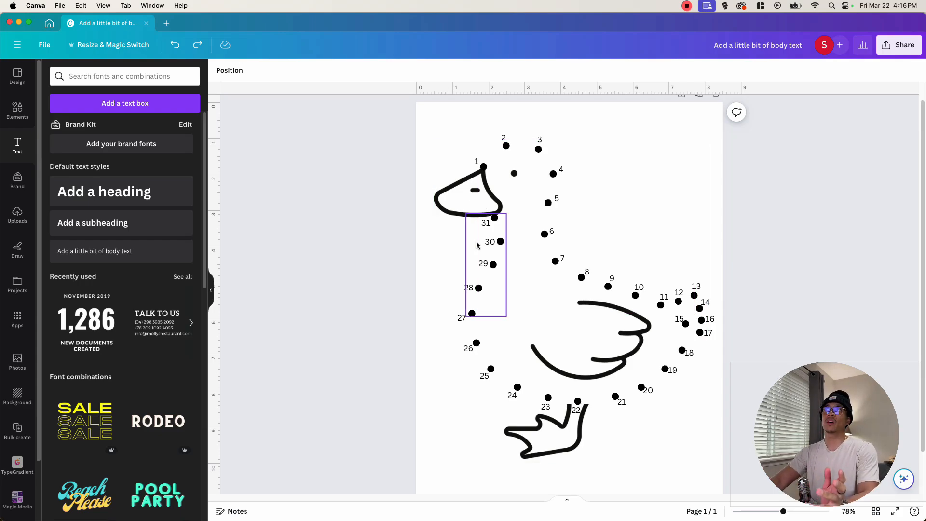
Open the elements library and add a blank second page to the design.
left_click(720, 211)
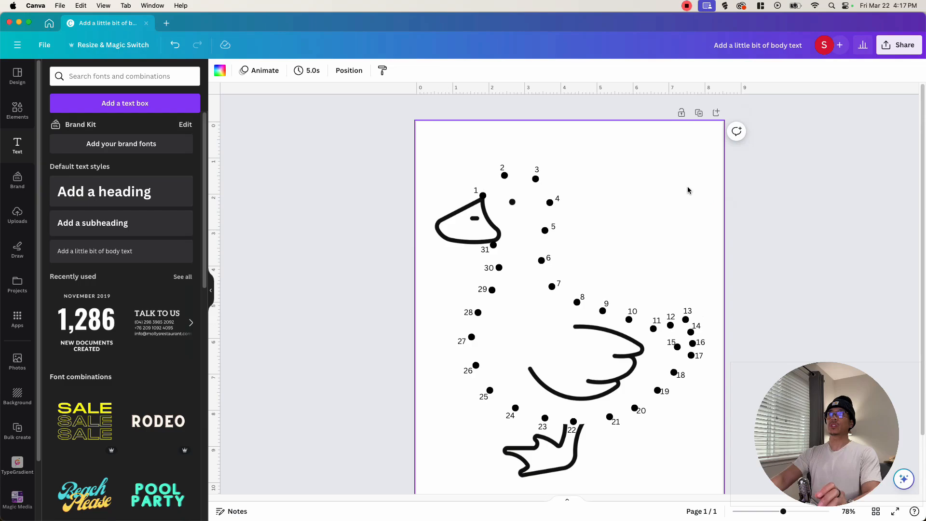
left_click(17, 118)
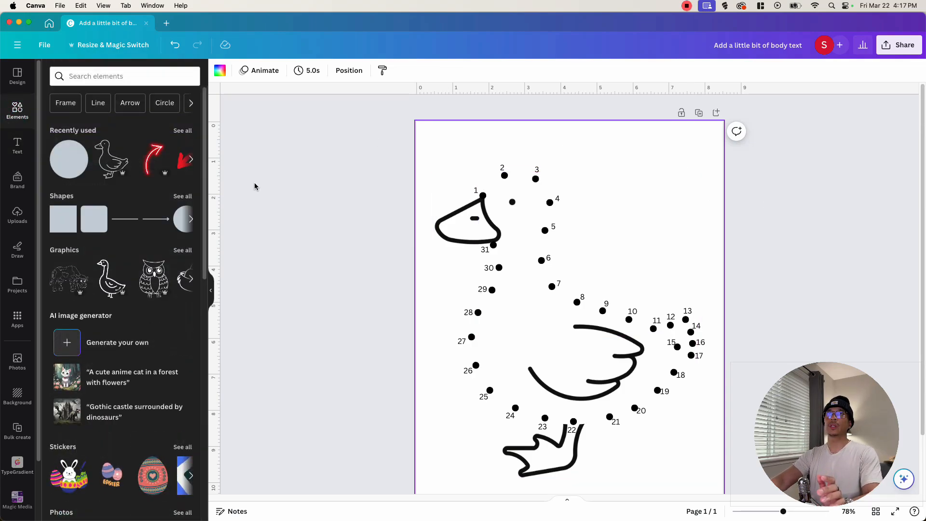
scroll(492, 268, "down", 2)
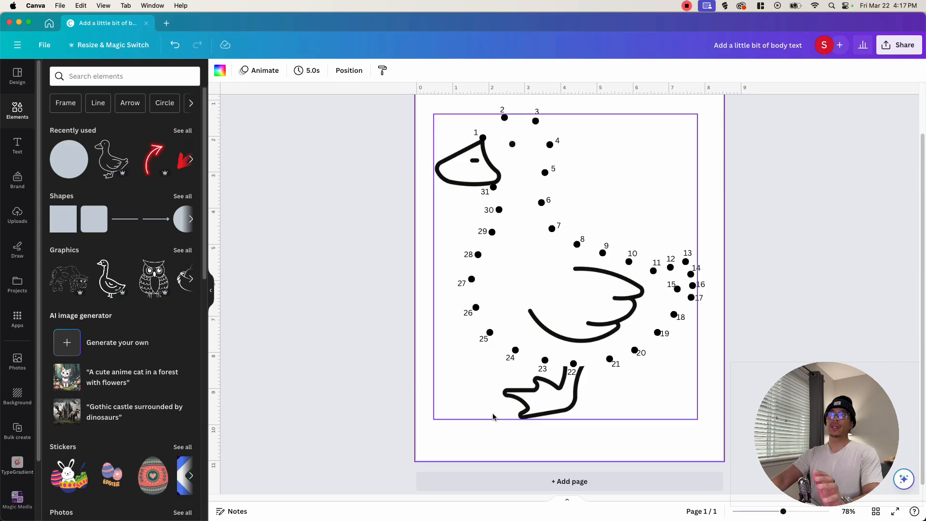
scroll(622, 424, "down", 1)
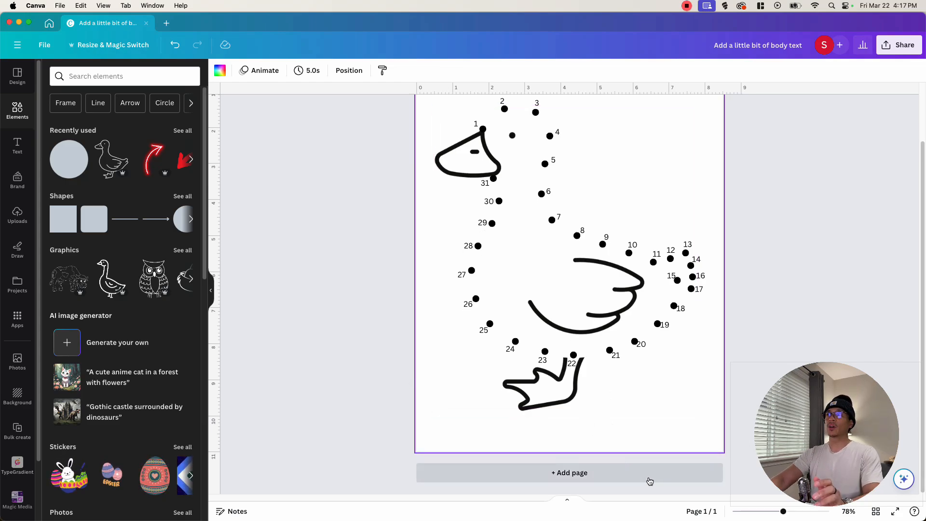
left_click(635, 478)
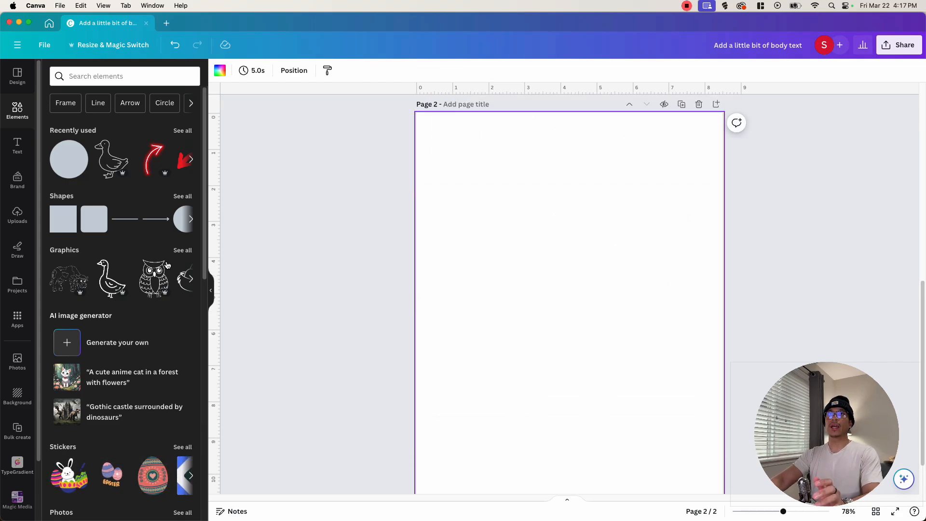
Add an animal line drawing to the second page and enlarge it to about 7.1 by 7.4 inches.
left_click(121, 292)
left_click_drag(505, 397, 453, 451)
left_click_drag(632, 245, 703, 171)
left_click_drag(454, 430, 441, 443)
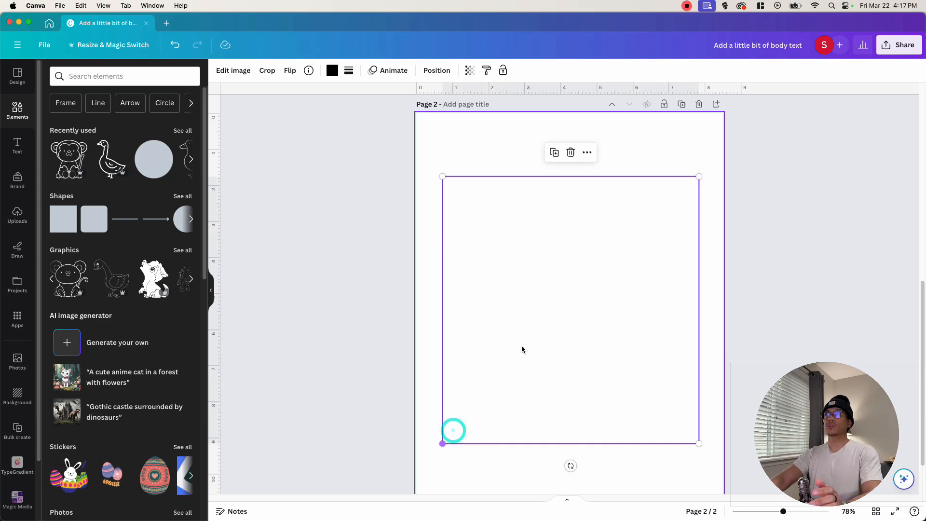
Shift the monkey drawing slightly down on the second page, compare it with the goose page and deselect it.
left_click_drag(559, 303, 557, 319)
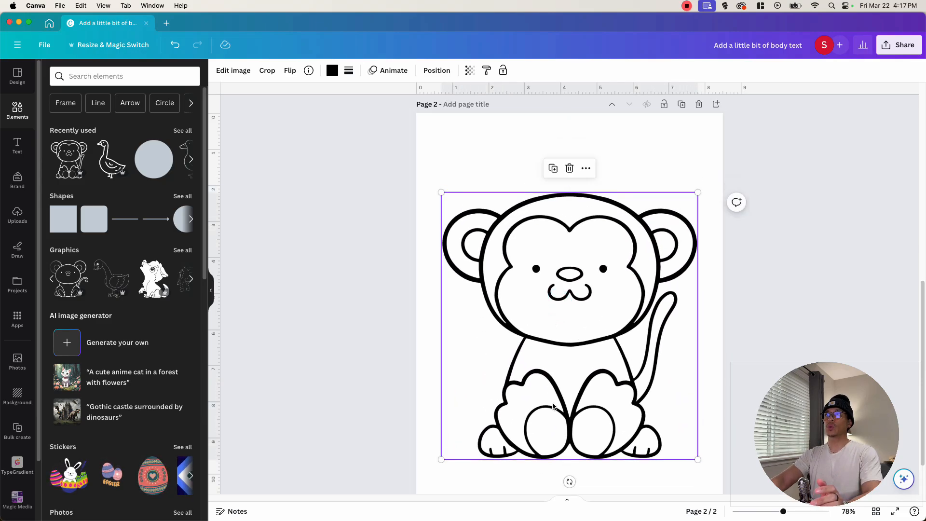
scroll(554, 361, "up", 10)
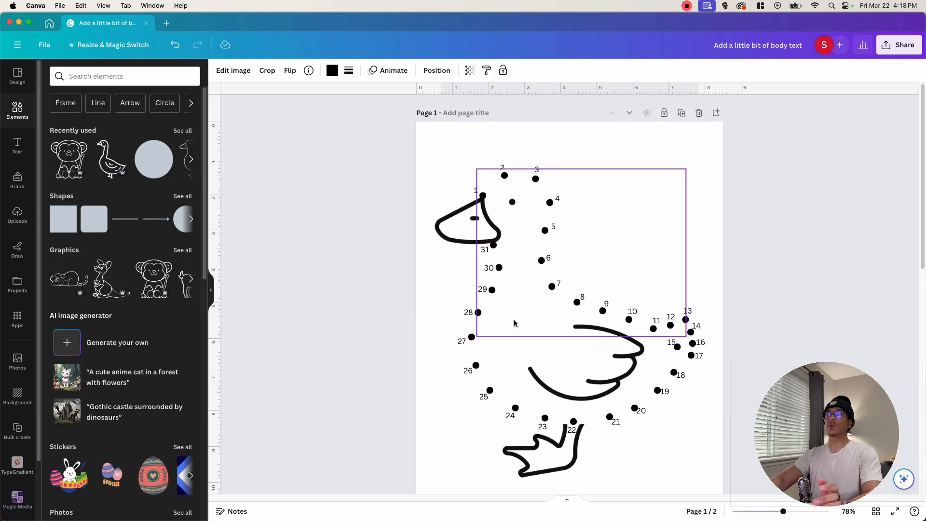
scroll(515, 325, "down", 10)
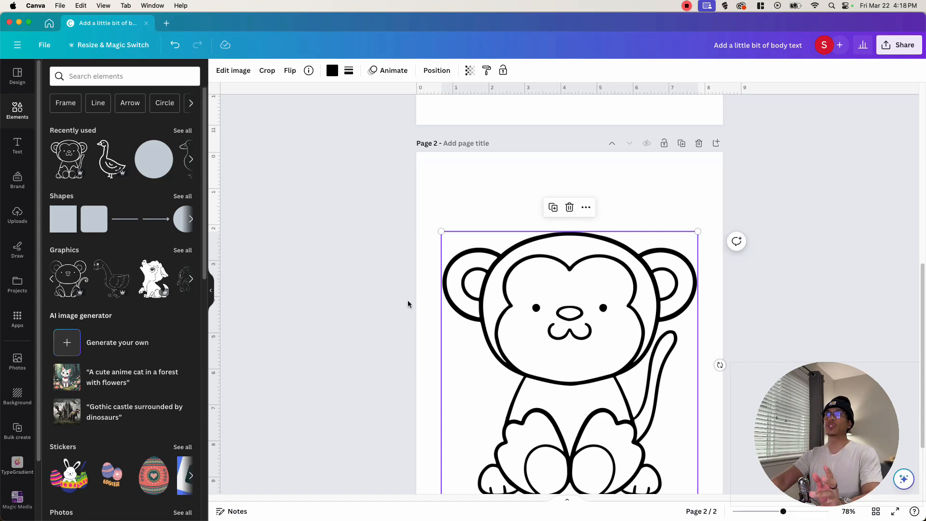
left_click(764, 221)
scroll(767, 230, "up", 10)
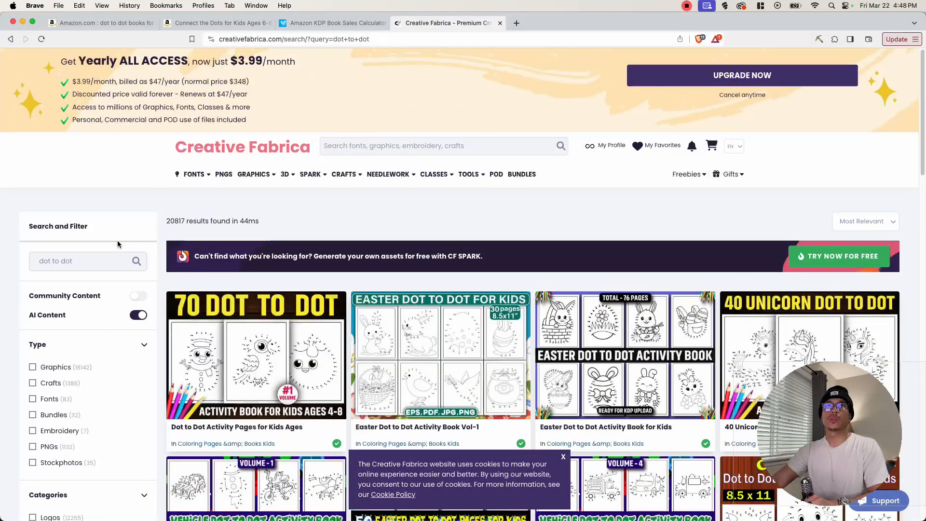
Switch to Creative Fabrica in the browser, examine the dot to dot search results and open the 70 Dot to Dot volume 2 listing.
left_click_drag(36, 261, 72, 261)
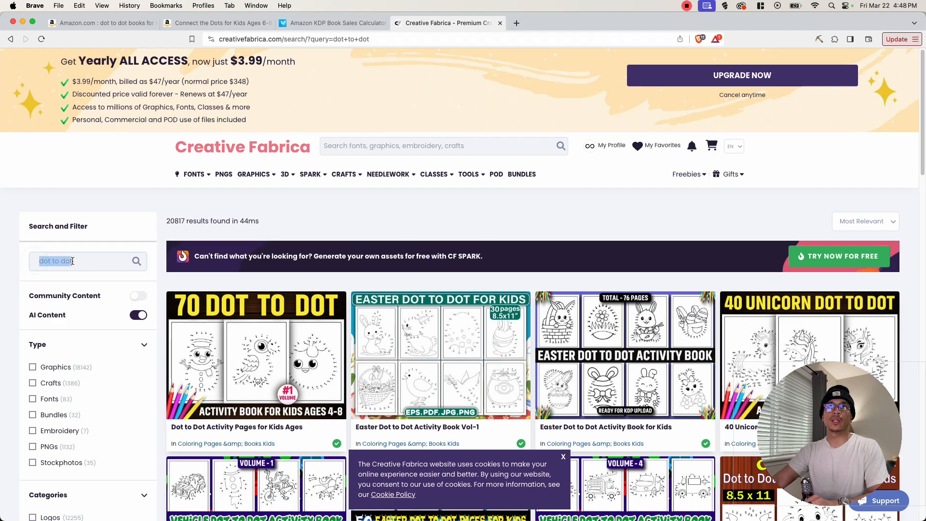
scroll(692, 173, "down", 5)
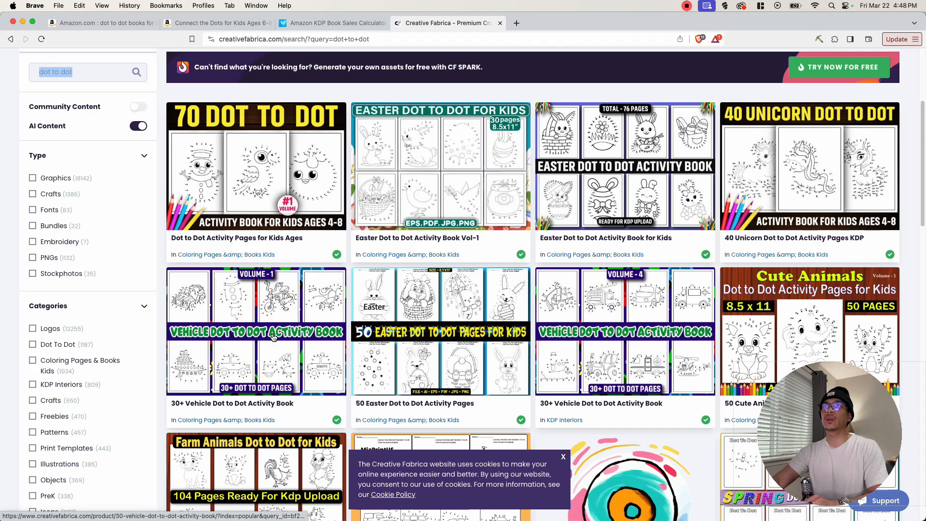
scroll(348, 332, "down", 4)
scroll(366, 331, "down", 2)
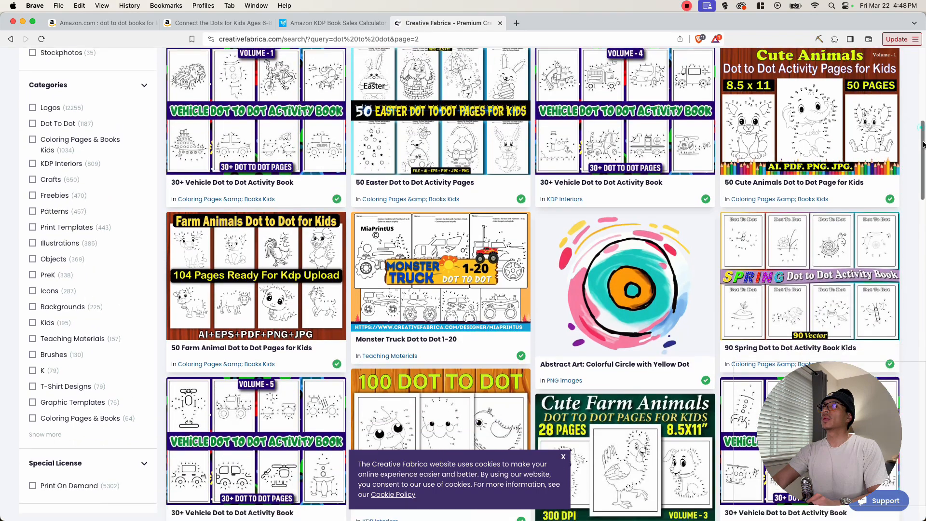
left_click_drag(920, 142, 920, 390)
scroll(476, 319, "down", 3)
scroll(476, 319, "down", 10)
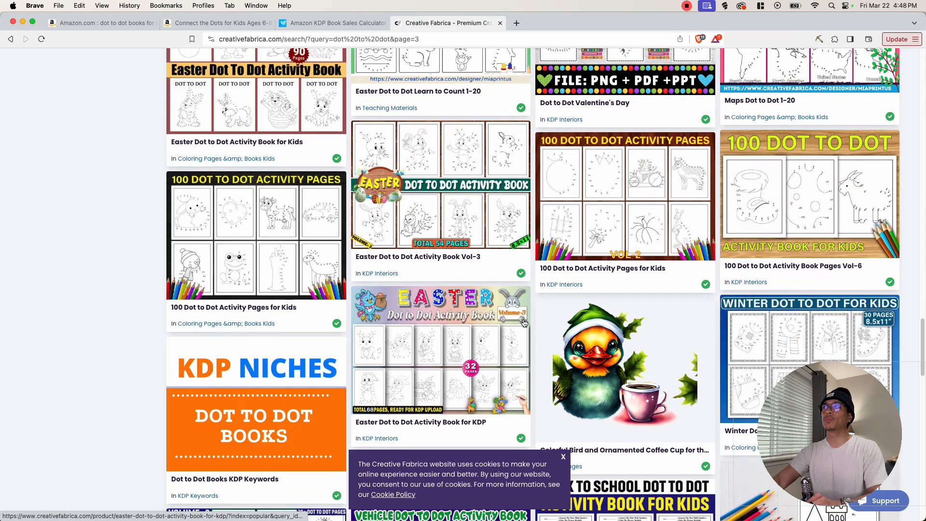
scroll(524, 323, "down", 1)
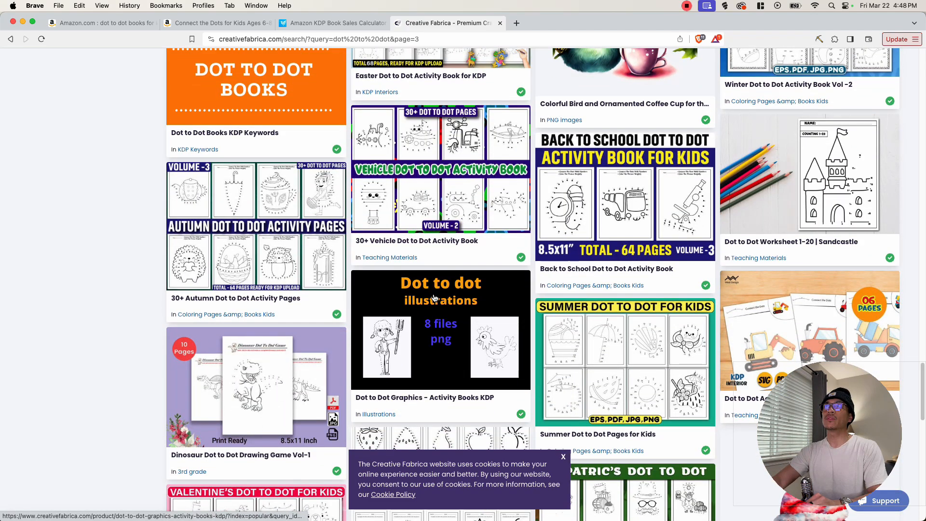
scroll(456, 304, "down", 4)
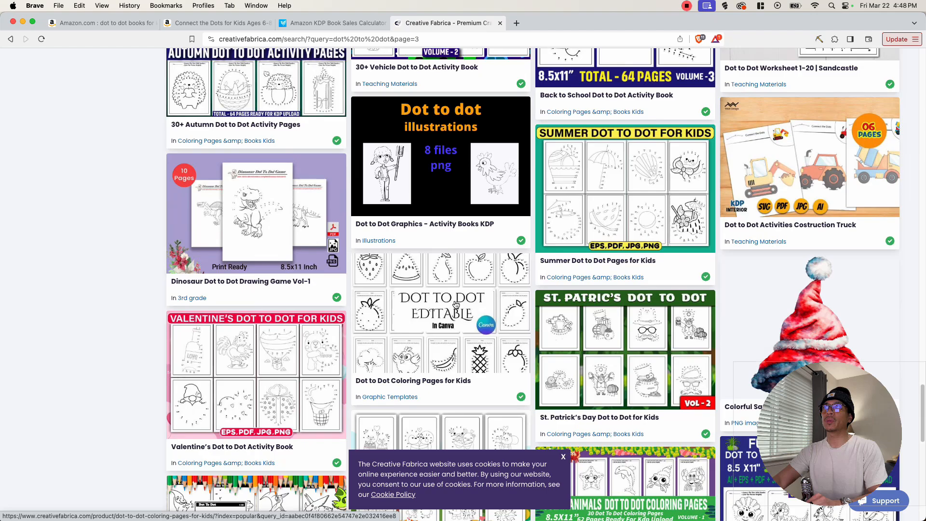
scroll(456, 304, "down", 6)
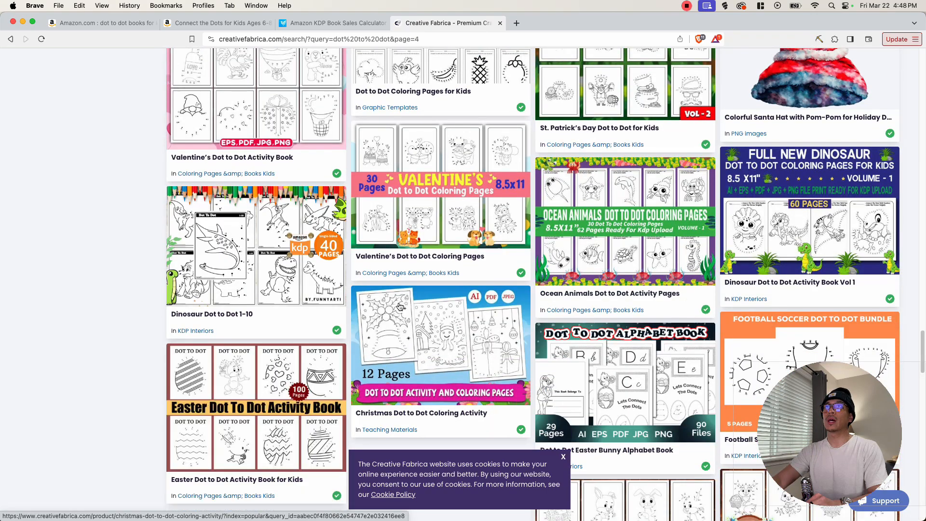
scroll(400, 306, "down", 2)
scroll(535, 307, "down", 3)
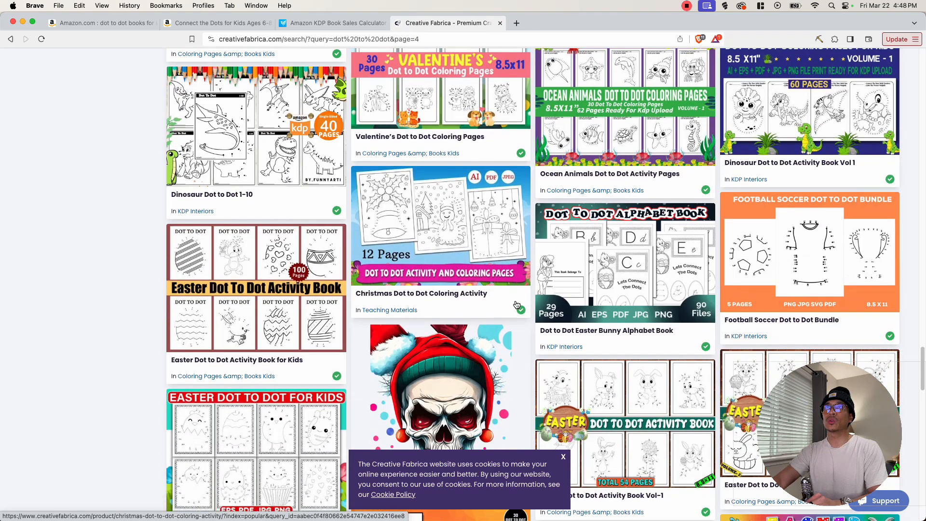
scroll(611, 330, "down", 4)
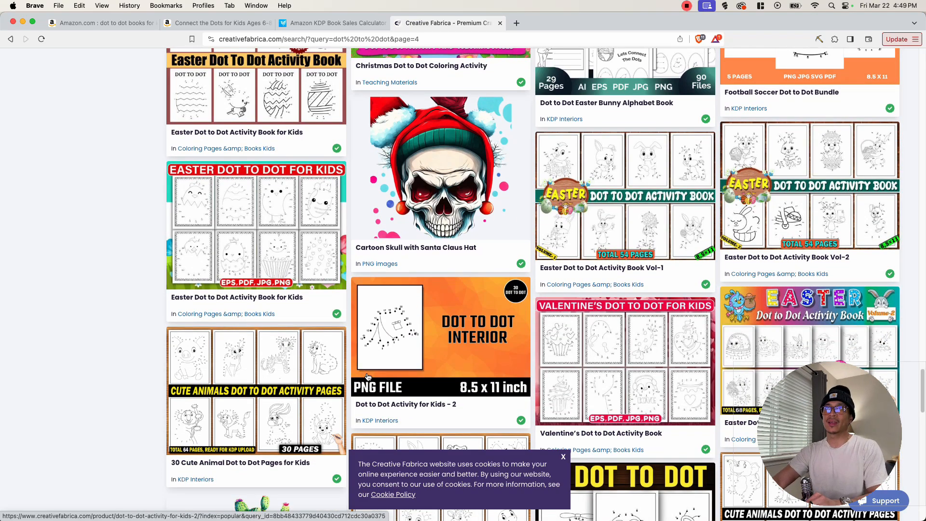
scroll(589, 264, "down", 5)
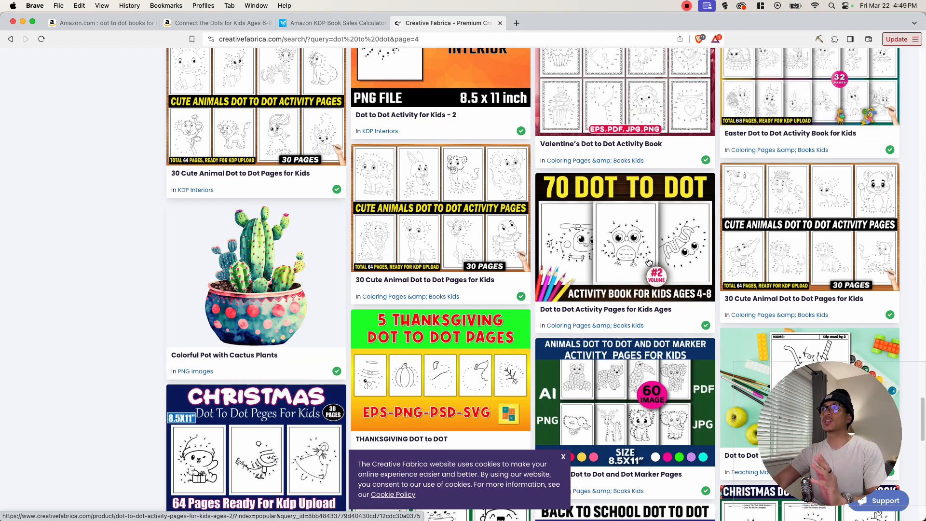
scroll(642, 259, "down", 2)
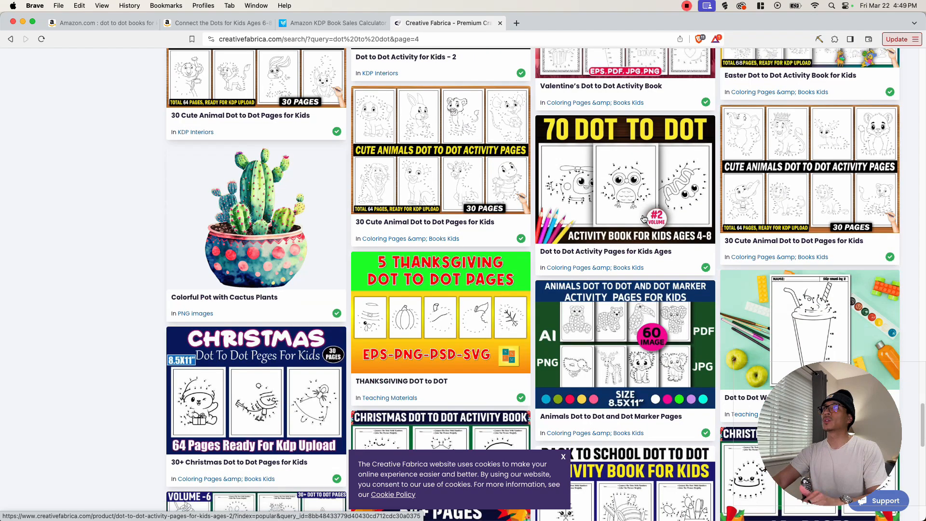
left_click(613, 194)
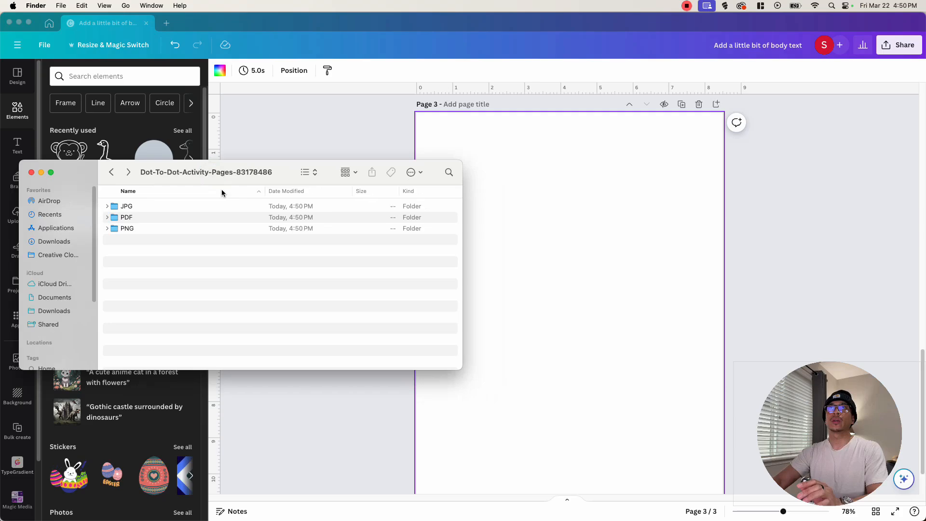
Open the PNG folder inside Dot-To-Dot-Activity-Pages-83178486 in Finder and show its images in gallery view.
left_click_drag(213, 186, 213, 195)
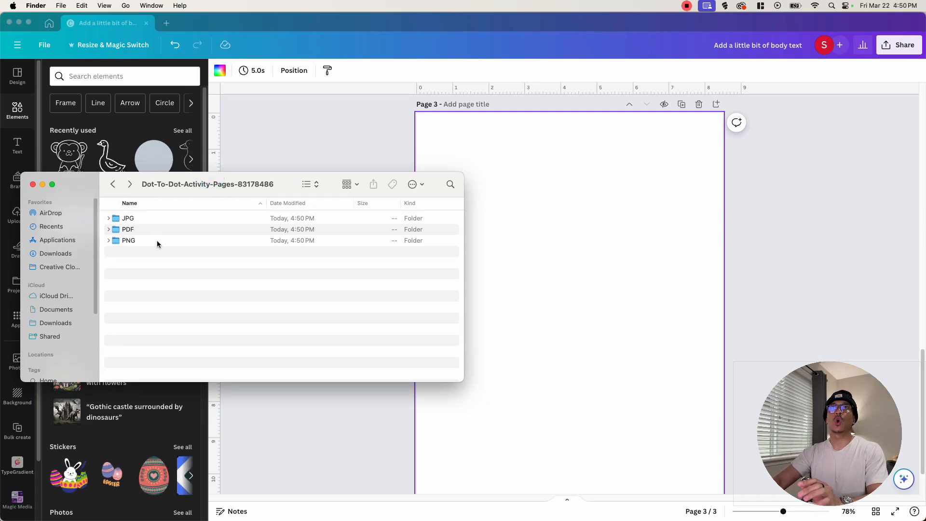
double_click(131, 242)
scroll(218, 255, "down", 5)
scroll(219, 255, "up", 5)
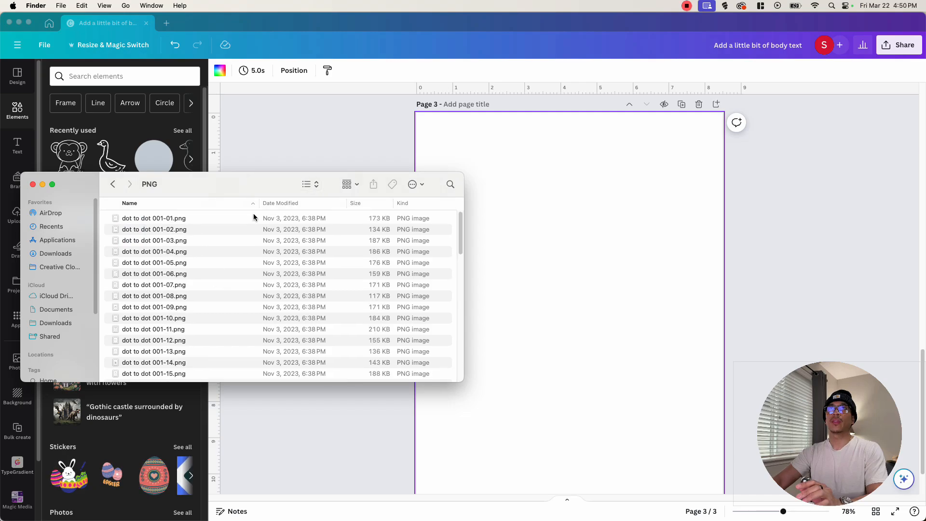
left_click(311, 184)
left_click(312, 205)
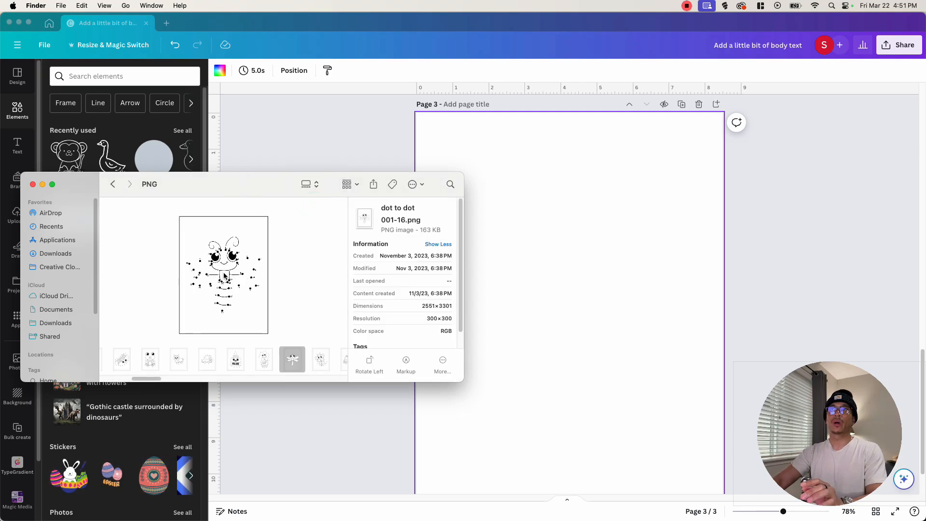
Add the image dot to dot 001-16.png from Finder to the blank third page in Canva and select it.
left_click_drag(223, 273, 583, 318)
left_click(743, 237)
left_click(505, 311)
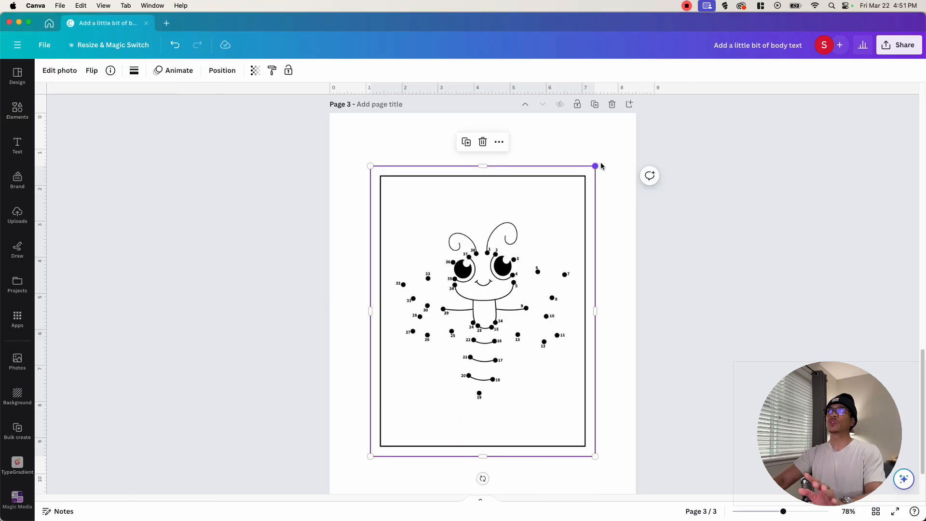
Enlarge the dot-to-dot insect image from opposite corners until it fills the whole third page.
left_click_drag(596, 166, 648, 127)
scroll(482, 289, "down", 3)
left_click_drag(370, 397, 331, 450)
left_click(297, 436)
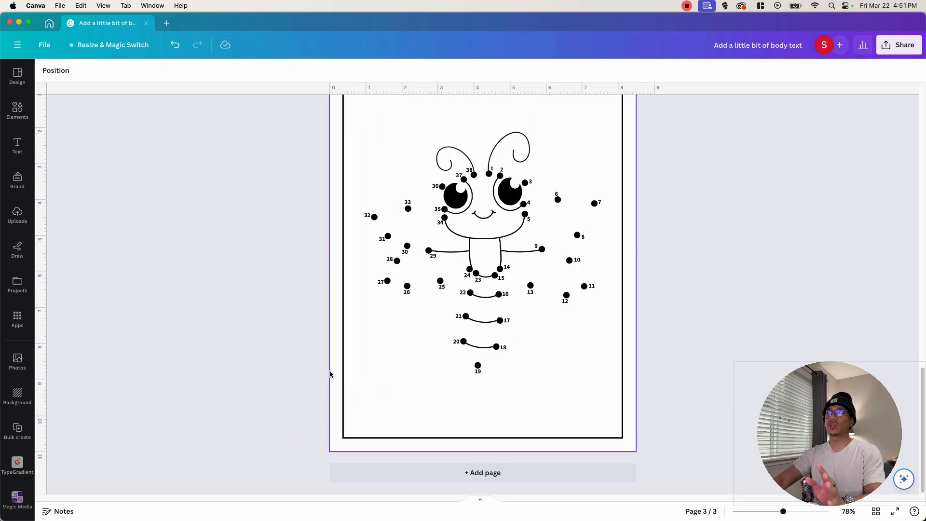
scroll(331, 375, "up", 2)
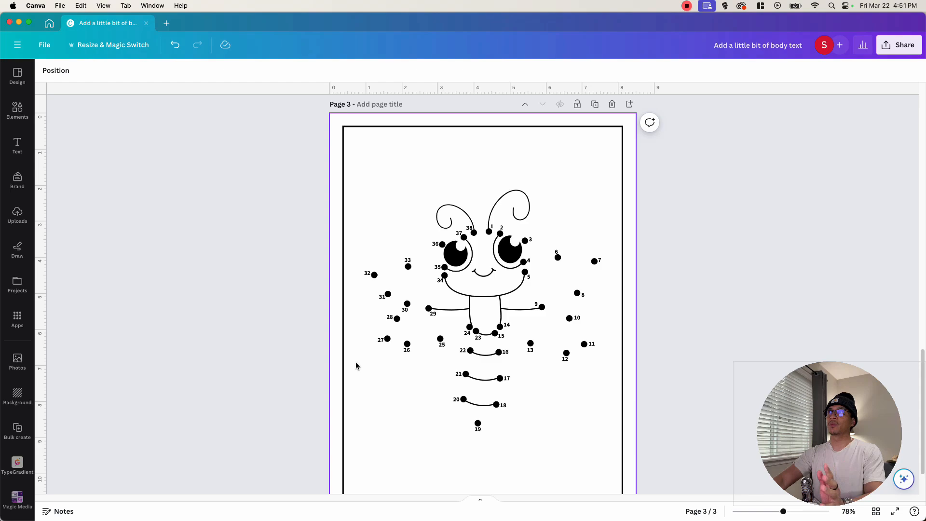
Crop the edges of the insect image on page 3 to remove its black border frame.
left_click(516, 308)
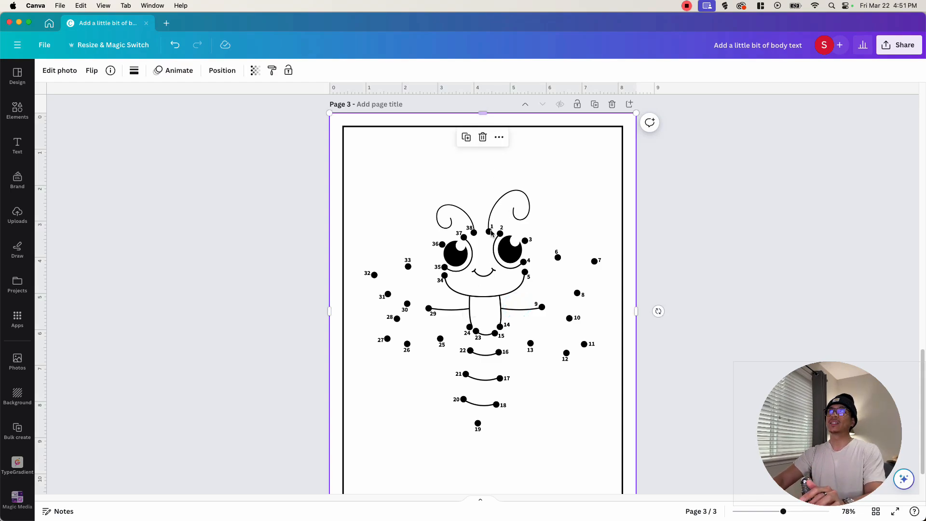
left_click_drag(484, 112, 483, 187)
left_click_drag(329, 349, 360, 349)
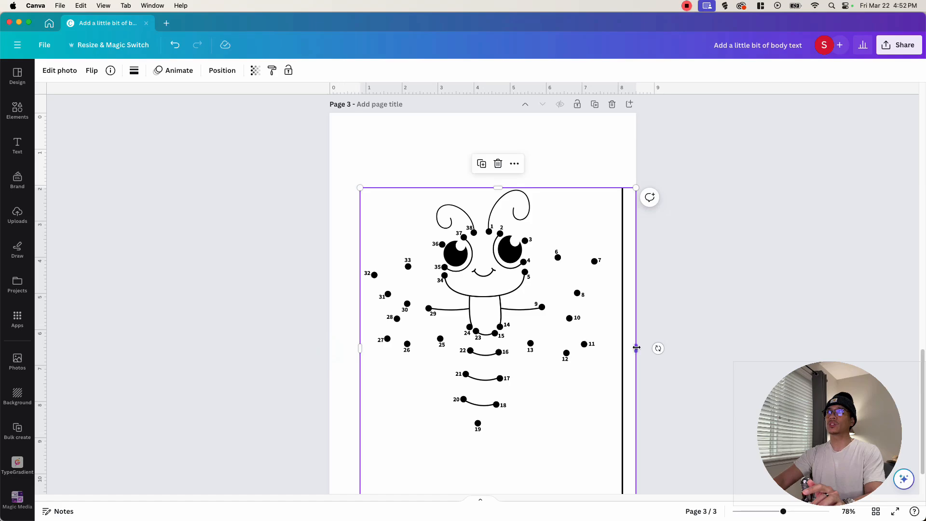
left_click_drag(637, 348, 605, 331)
scroll(490, 429, "down", 2)
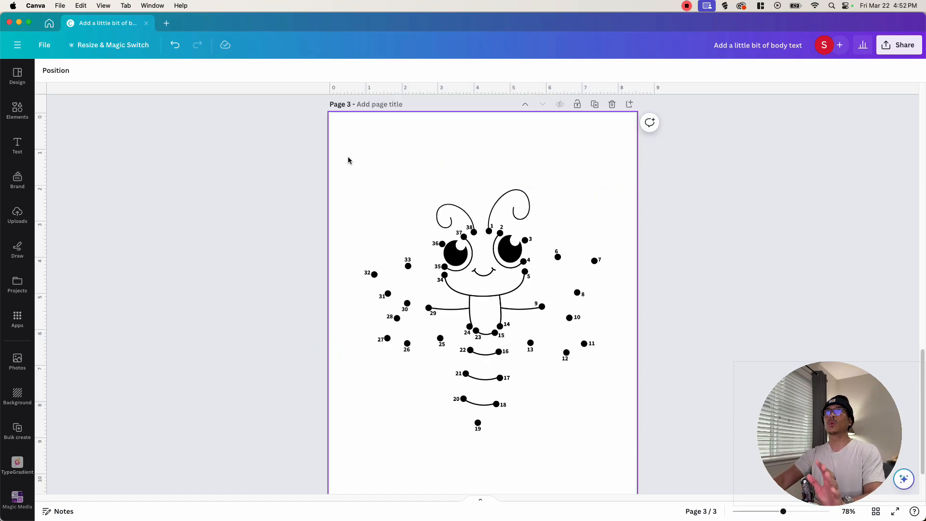
left_click(658, 277)
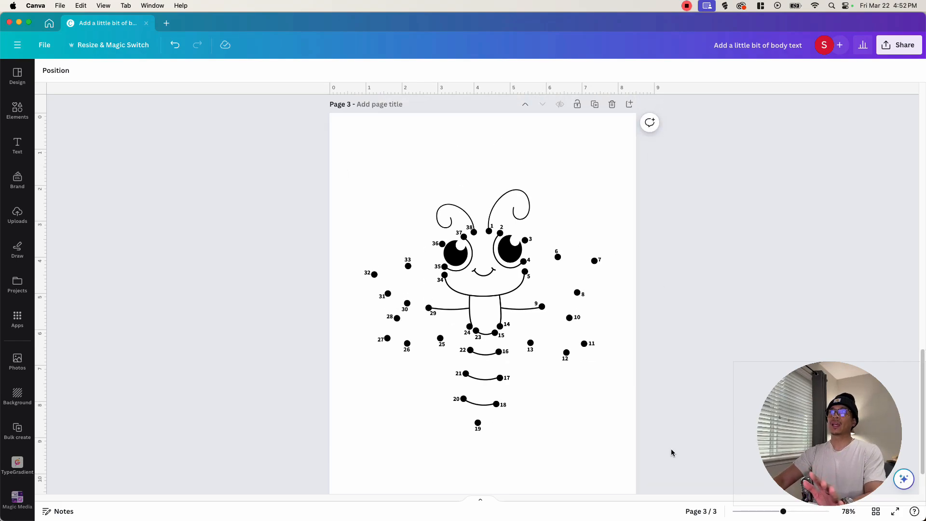
scroll(670, 440, "up", 1)
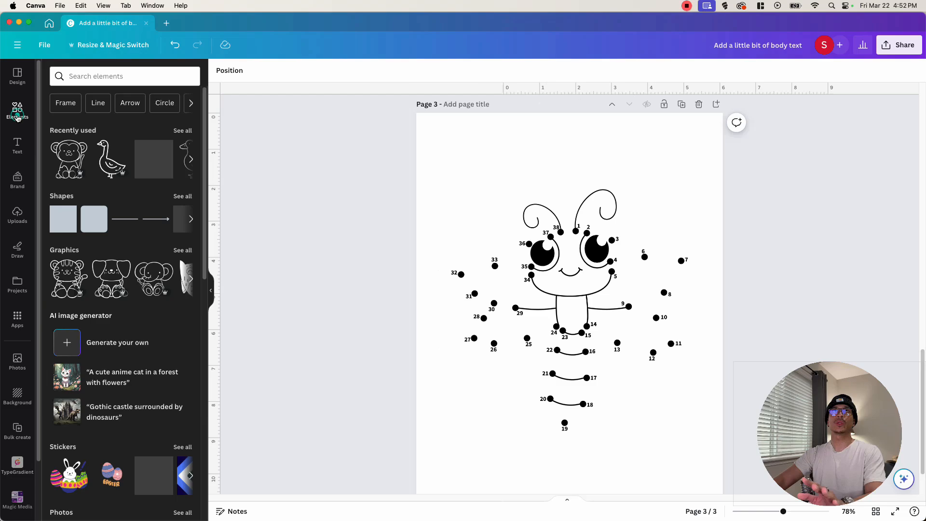
Search the elements library graphics for "grass outline" and look through the results.
left_click(17, 110)
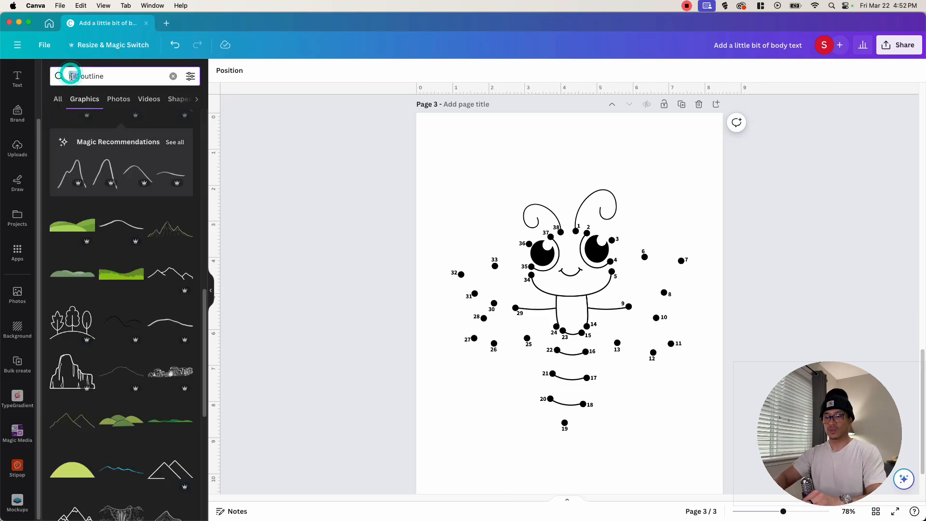
left_click(69, 76)
type("grass outline")
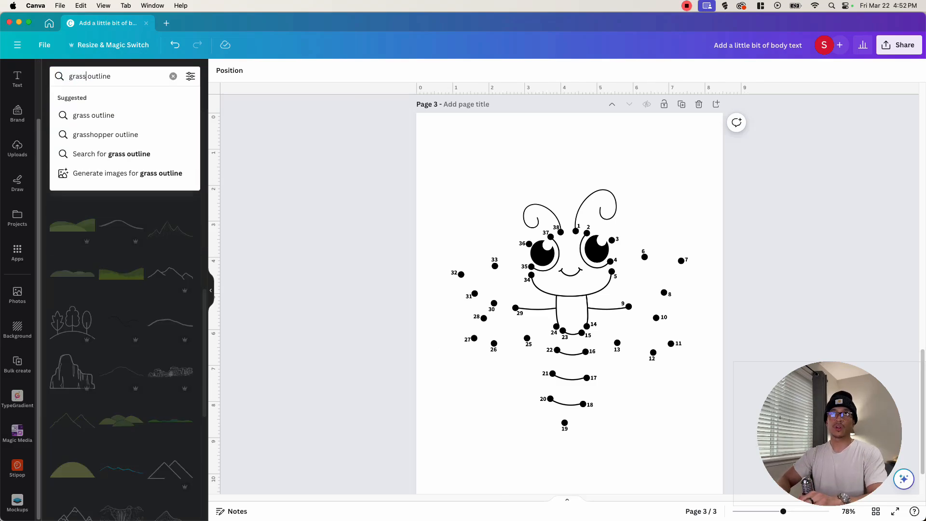
key("Return")
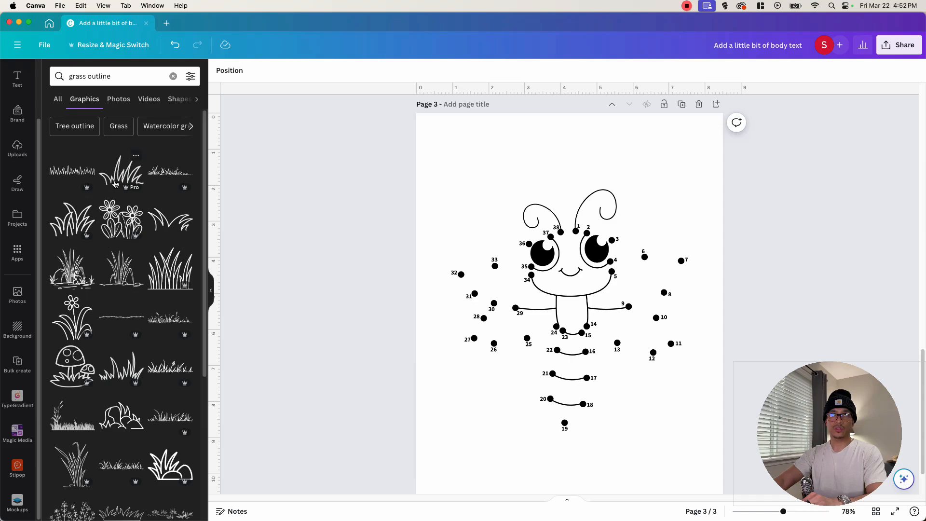
scroll(116, 242, "down", 2)
scroll(111, 275, "up", 2)
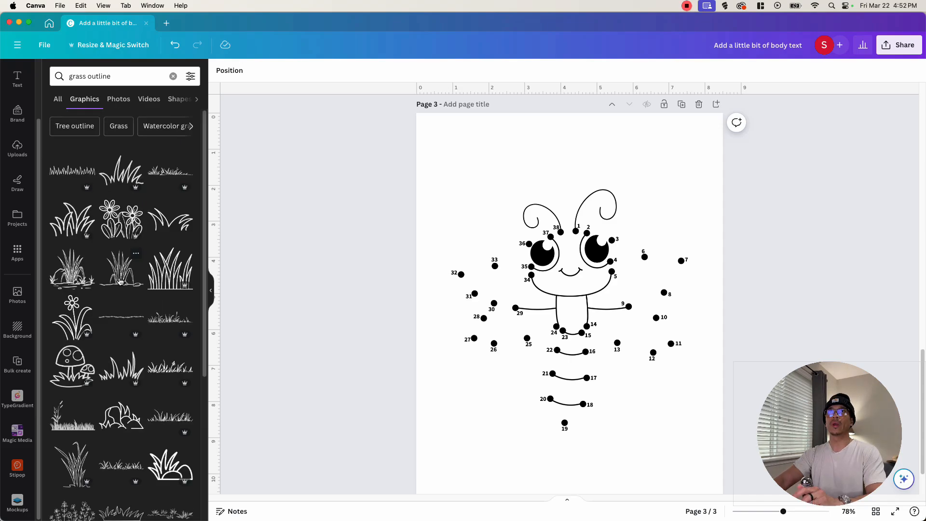
Place a dense grass clump in page 3's lower-left corner, duplicate it twice along the bottom edge and delete the last copy.
left_click(76, 242)
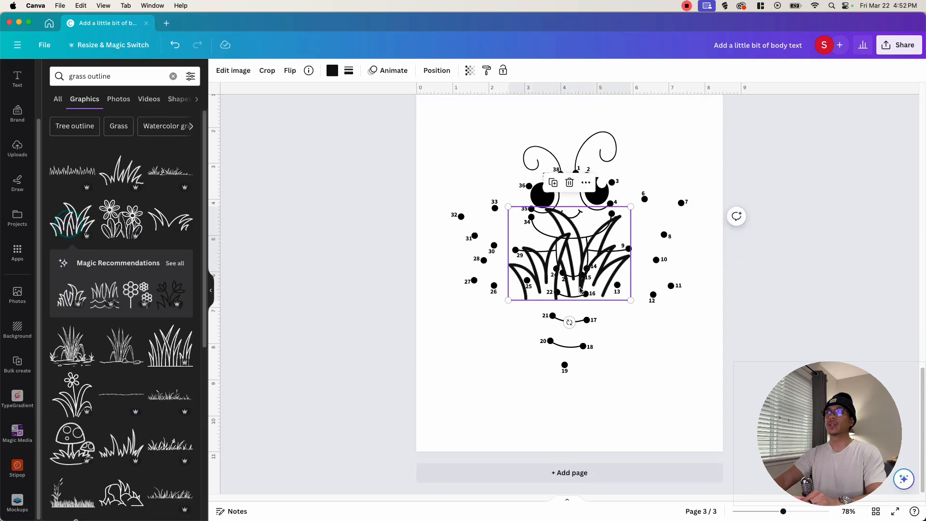
left_click_drag(569, 309, 483, 416)
key("super+d")
key("super+d")
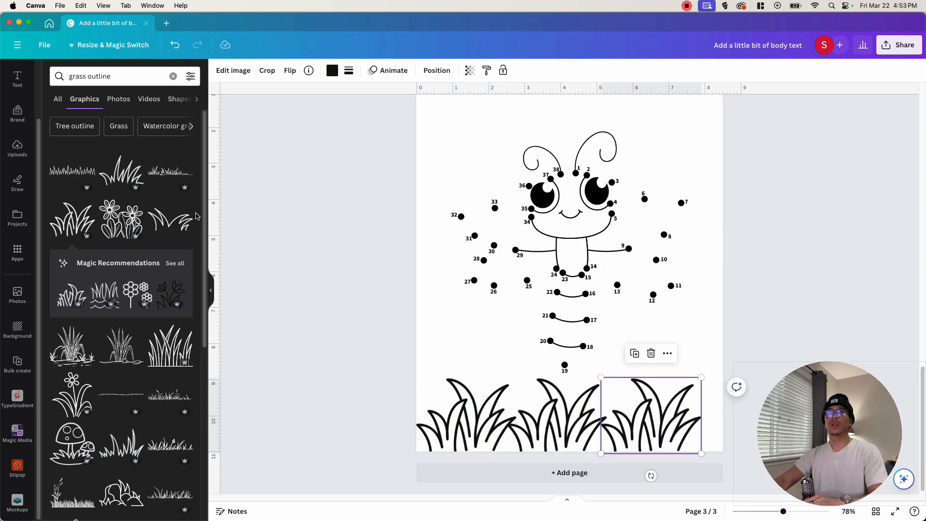
key("BackSpace")
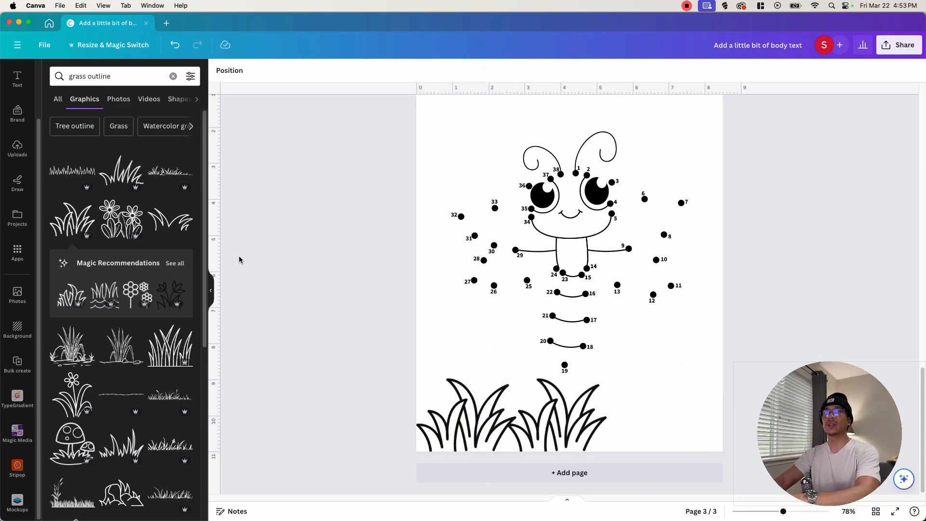
Add a sparse curved grass clump at the middle of page 3's bottom edge, with a dense clump in the lower-right corner.
left_click(178, 223)
left_click_drag(578, 268, 578, 433)
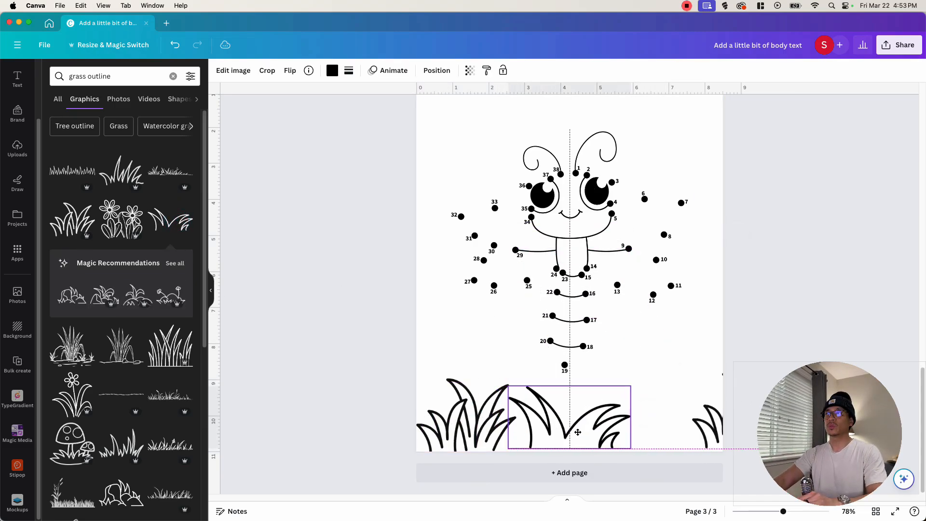
key("super+d")
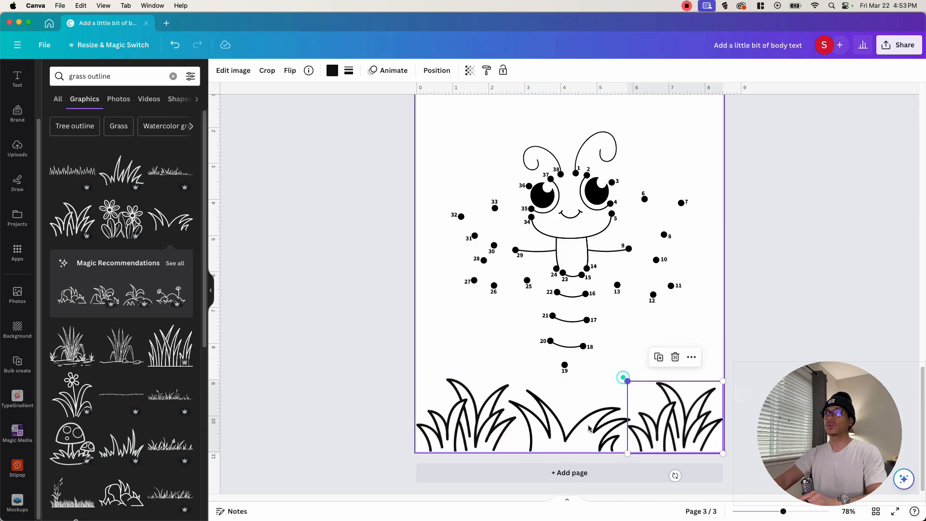
Shrink the middle grass clump and shift the clumps so they are evenly spaced along page 3's bottom edge.
left_click(580, 434)
left_click_drag(630, 390, 609, 401)
left_click_drag(588, 419, 594, 419)
mouse_move(685, 433)
left_mouse_down()
mouse_move(667, 434)
mouse_move(679, 433)
left_mouse_up()
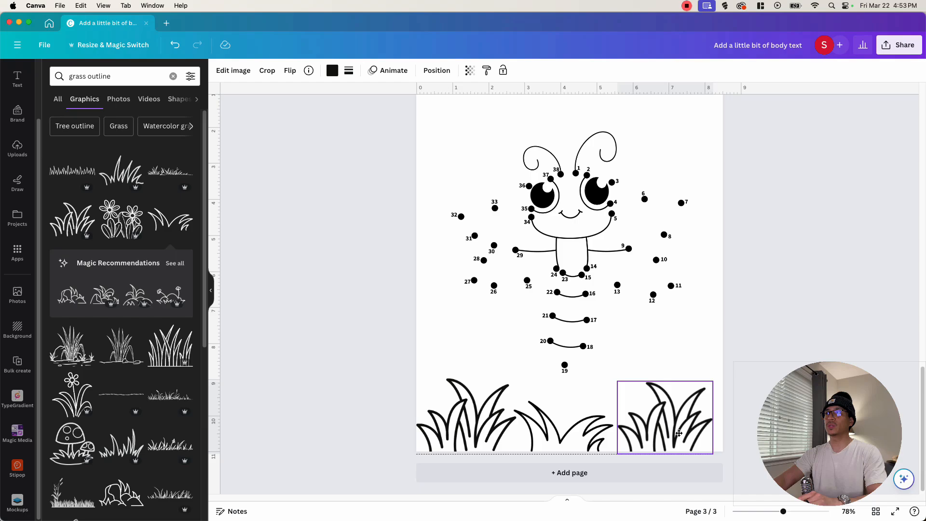
left_click(856, 237)
Search the graphics for "sun outline" and place an enlarged spiky sun partly off page 3's upper-right corner.
scroll(856, 238, "up", 2)
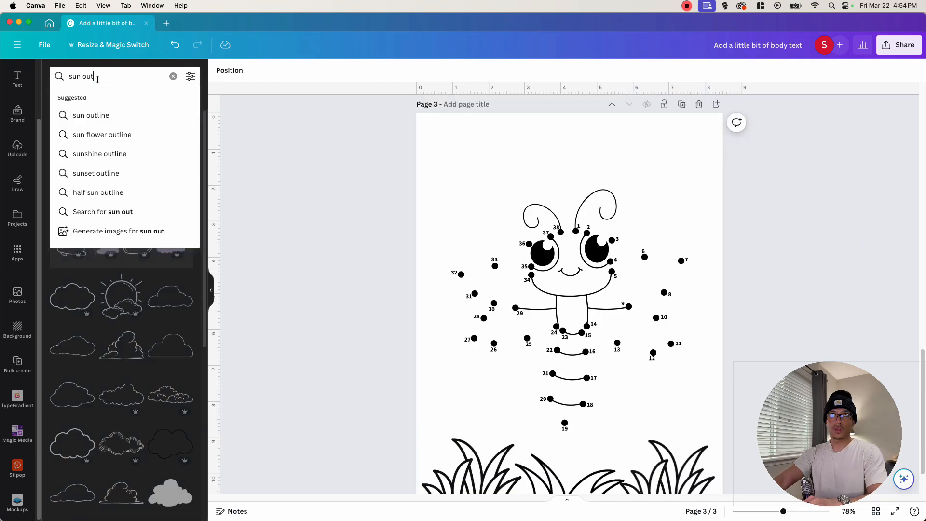
left_click(97, 80)
type("line")
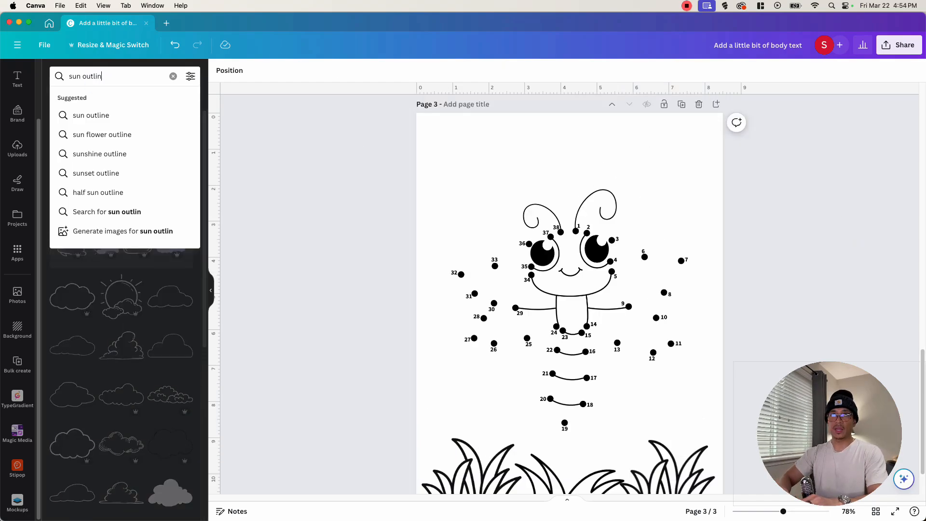
key("Return")
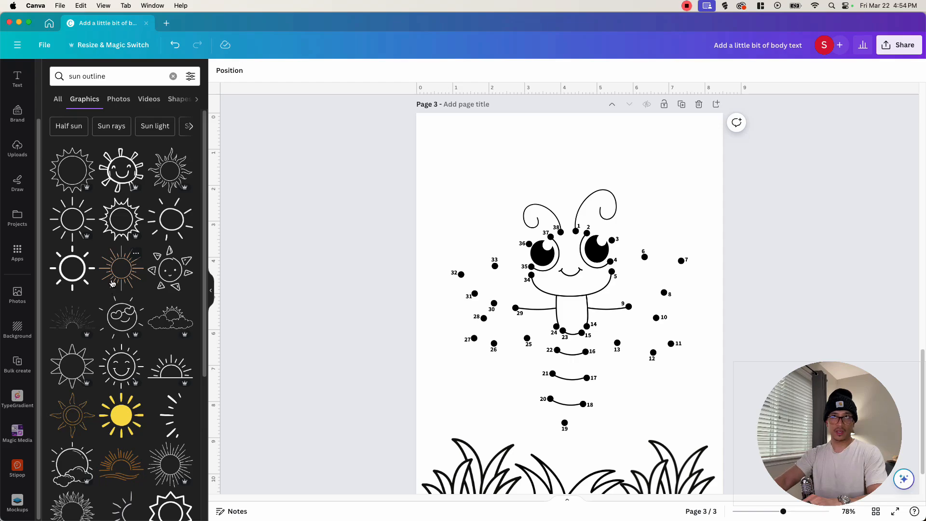
left_click(115, 220)
left_click_drag(543, 321, 675, 135)
left_click_drag(640, 184, 604, 220)
left_click_drag(677, 189, 686, 188)
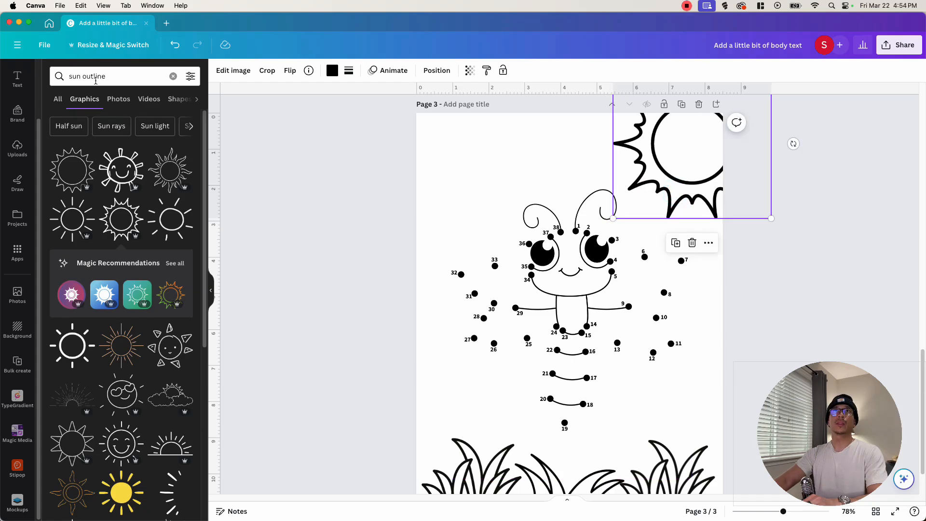
Search the graphics for "cloud outline" and place a resized group of clouds in page 3's upper-left corner.
left_click(76, 76)
double_click(76, 76)
type("cloud")
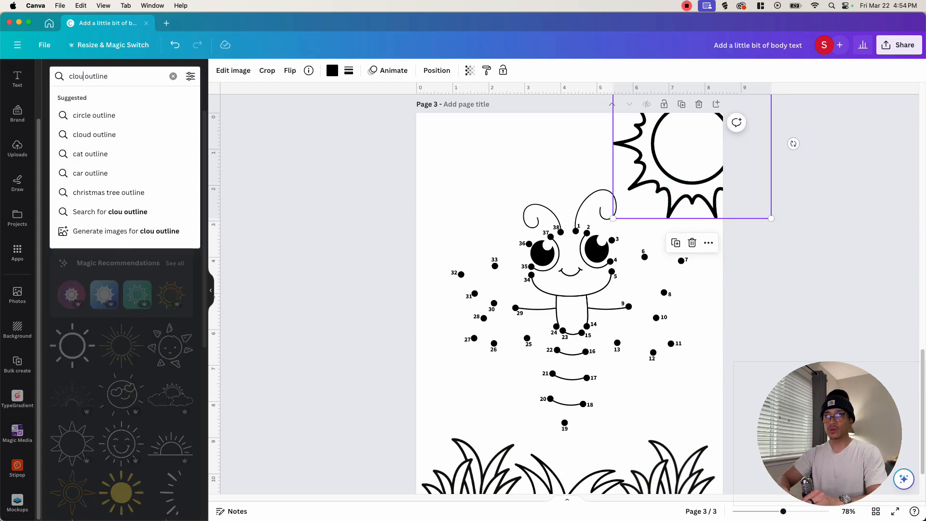
key("Return")
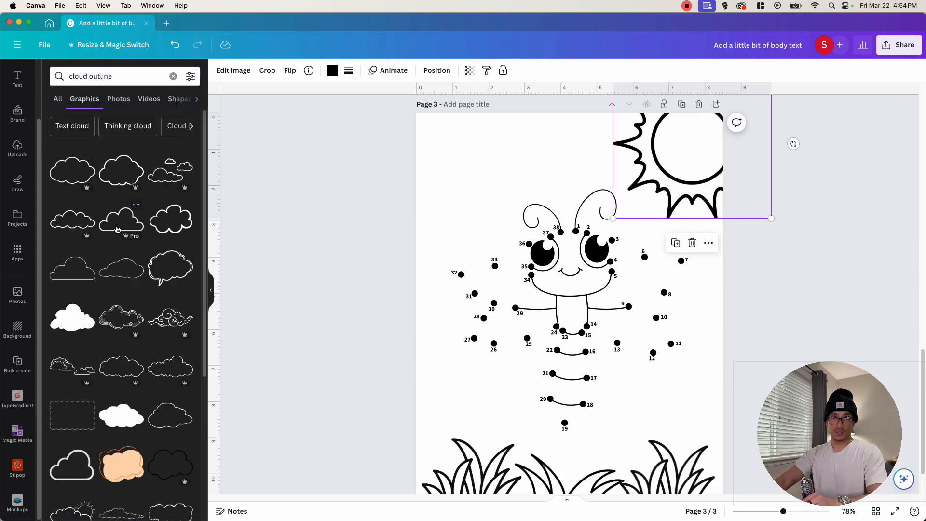
left_click(56, 363)
left_click_drag(559, 313, 484, 153)
mouse_move(554, 173)
left_mouse_down()
mouse_move(616, 195)
mouse_move(559, 178)
left_mouse_up()
Move the dot-to-dot insect slightly down, away from the clouds, and review the whole of page 3.
left_click_drag(593, 279, 593, 287)
left_click(506, 159)
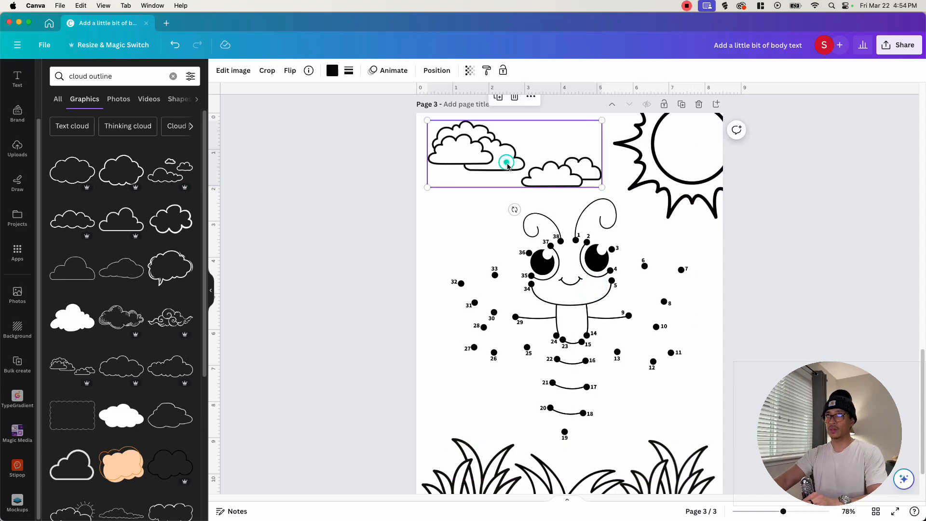
left_click(777, 263)
scroll(751, 247, "down", 2)
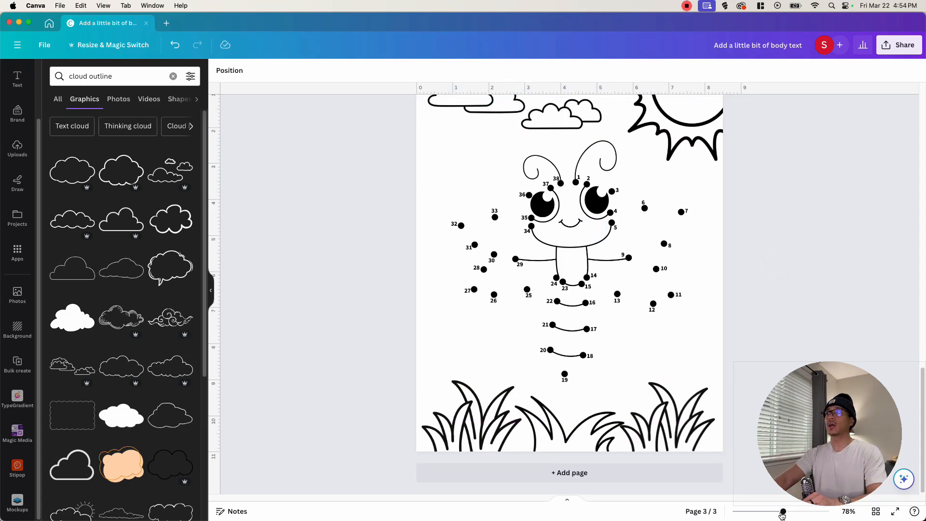
left_click_drag(782, 512, 777, 512)
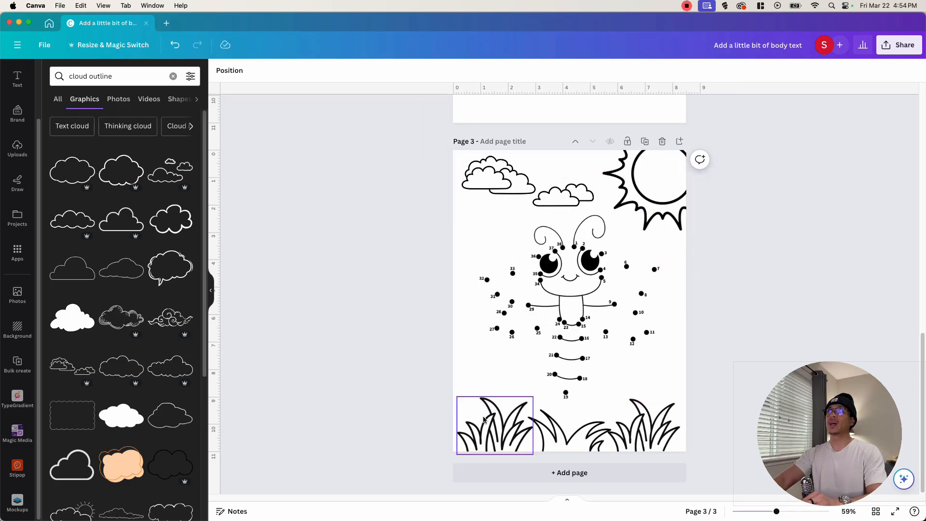
left_click(622, 332)
Switch to the Creative Fabrica site in the Brave browser and open its home page to look through it.
left_click(363, 340)
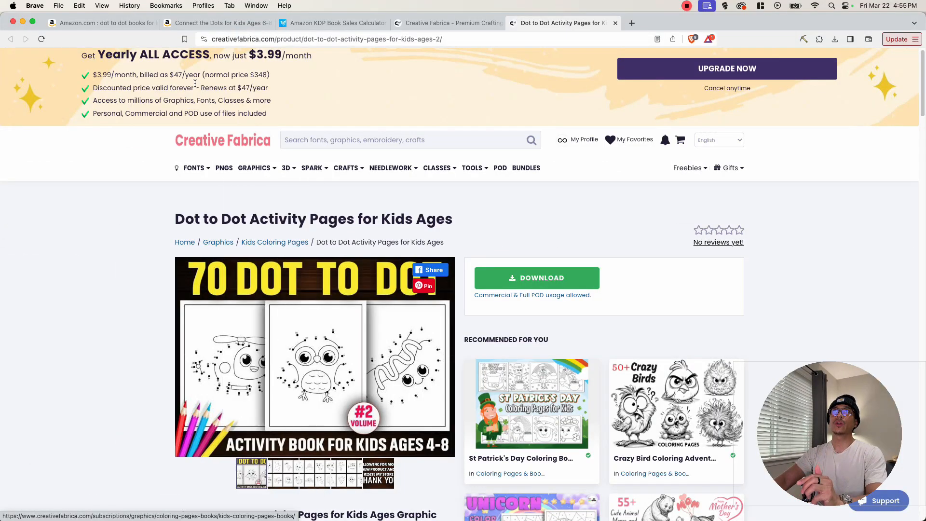
left_click(205, 144)
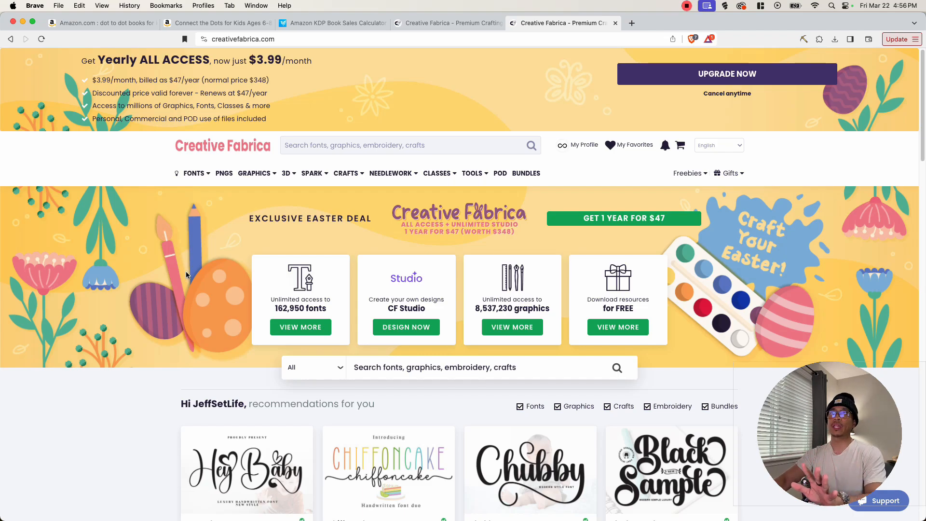
scroll(186, 275, "down", 5)
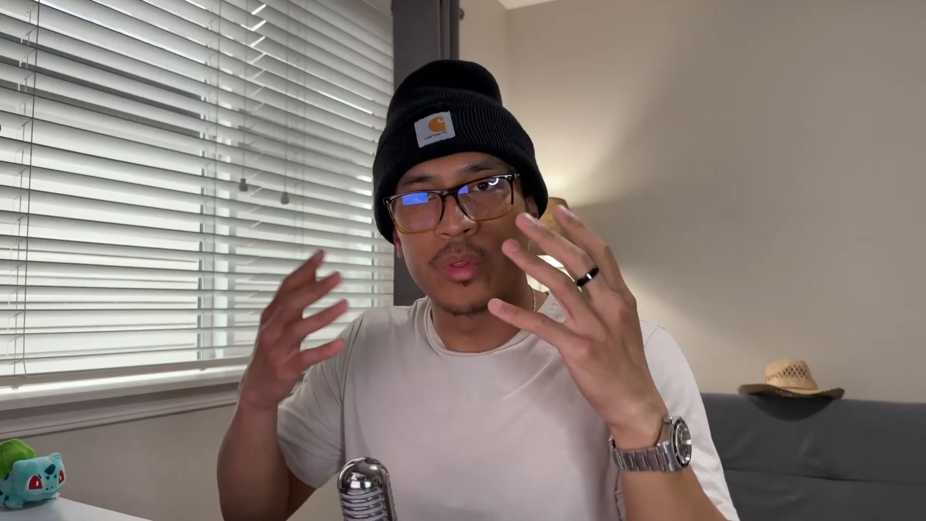